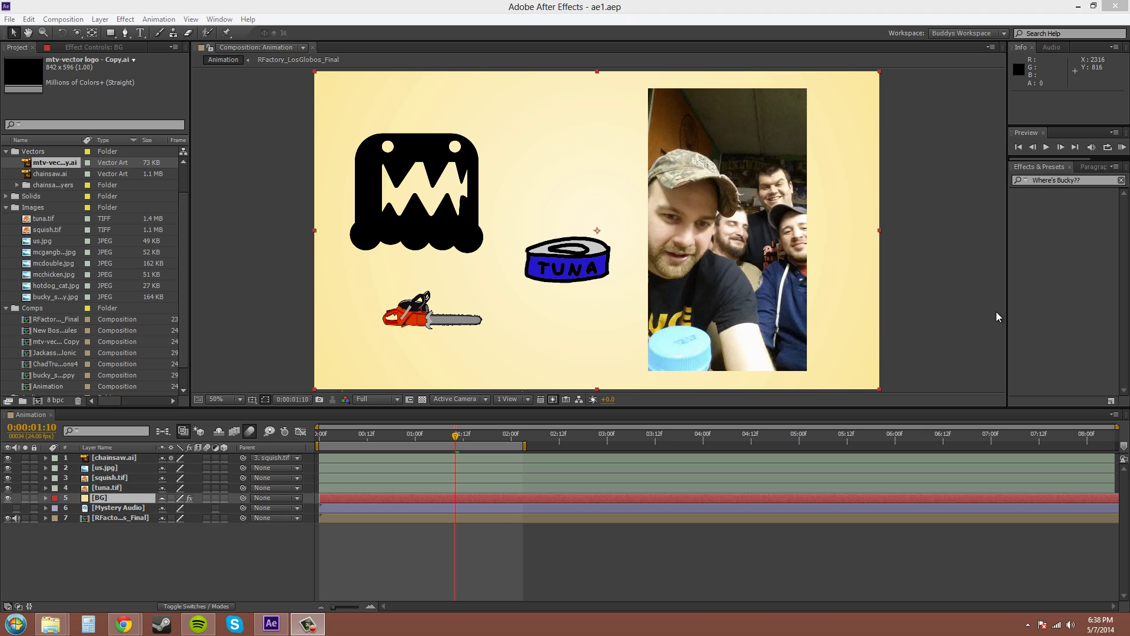
left_click(130, 488)
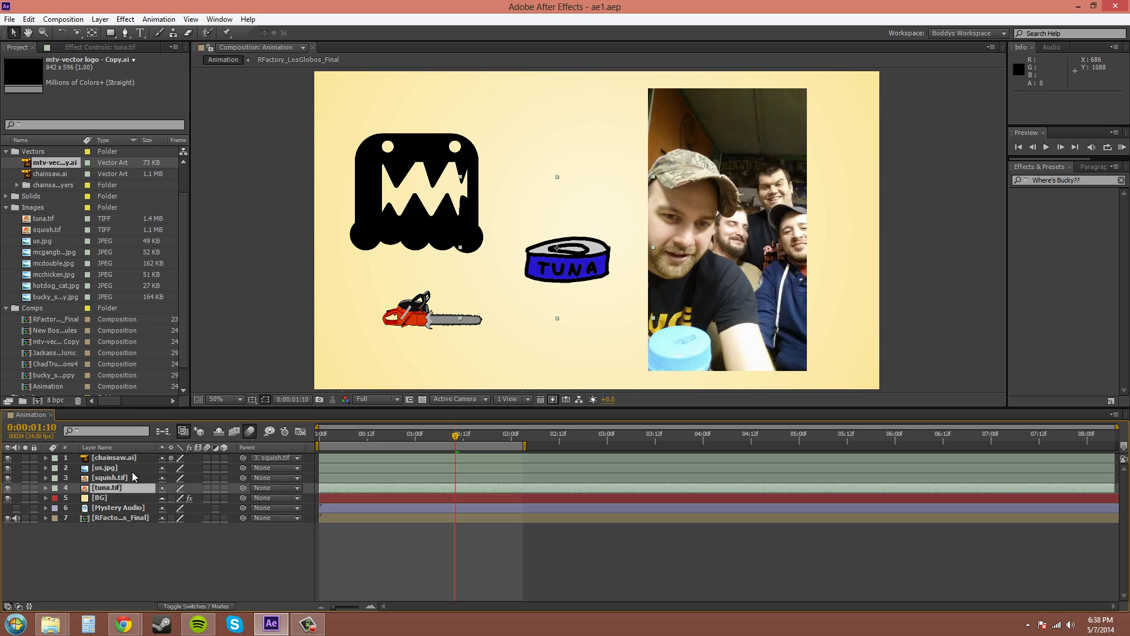
left_click(119, 478)
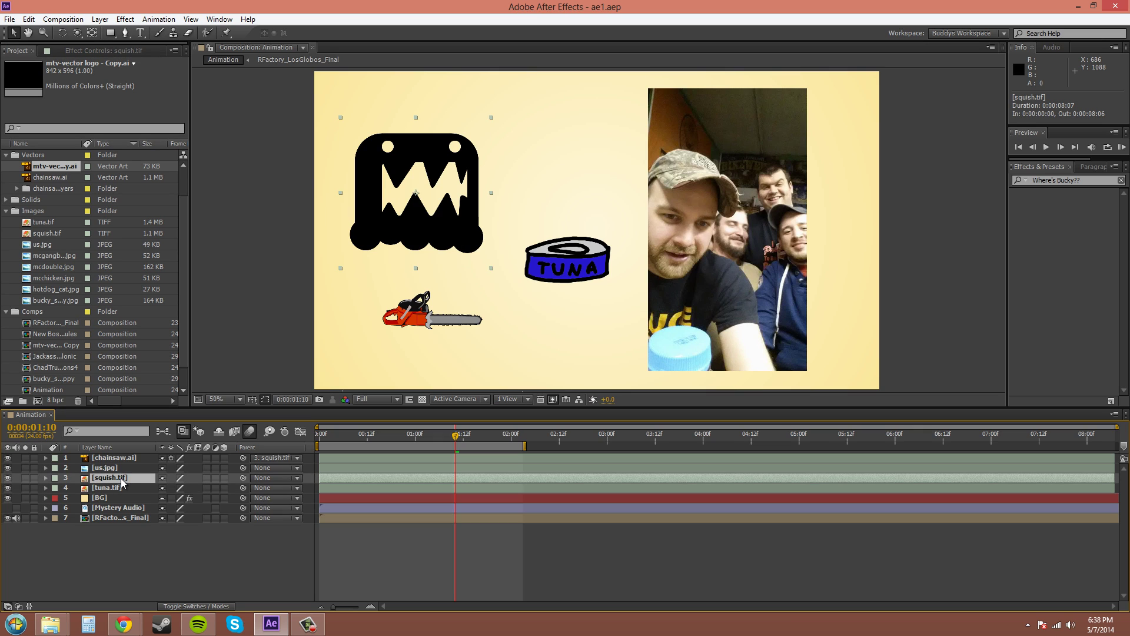
left_click(113, 459)
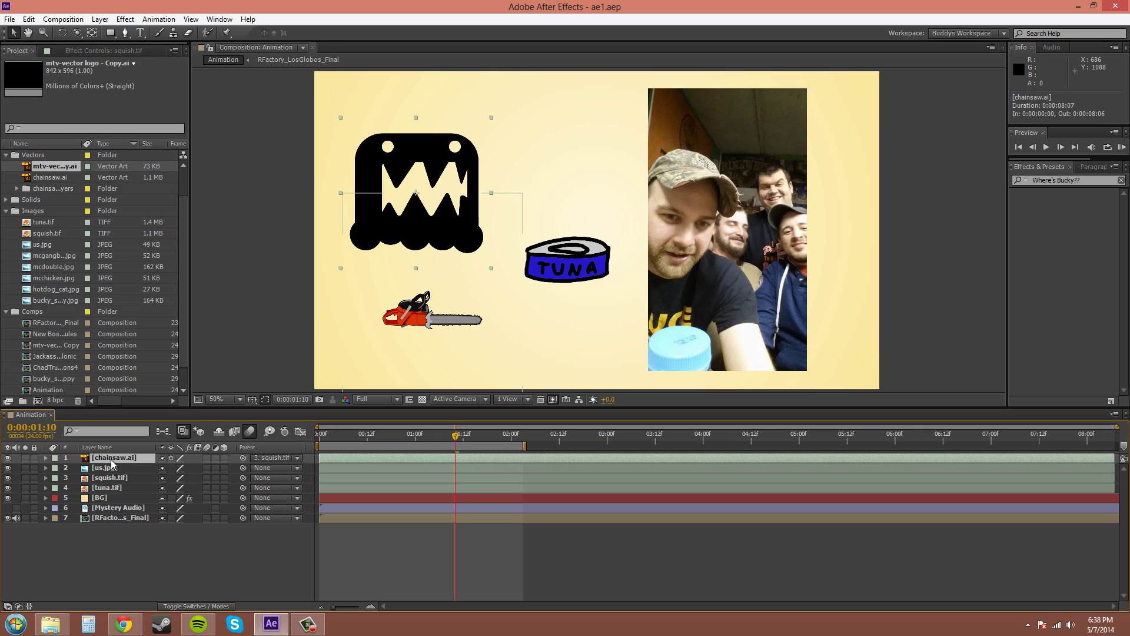
left_click(111, 467)
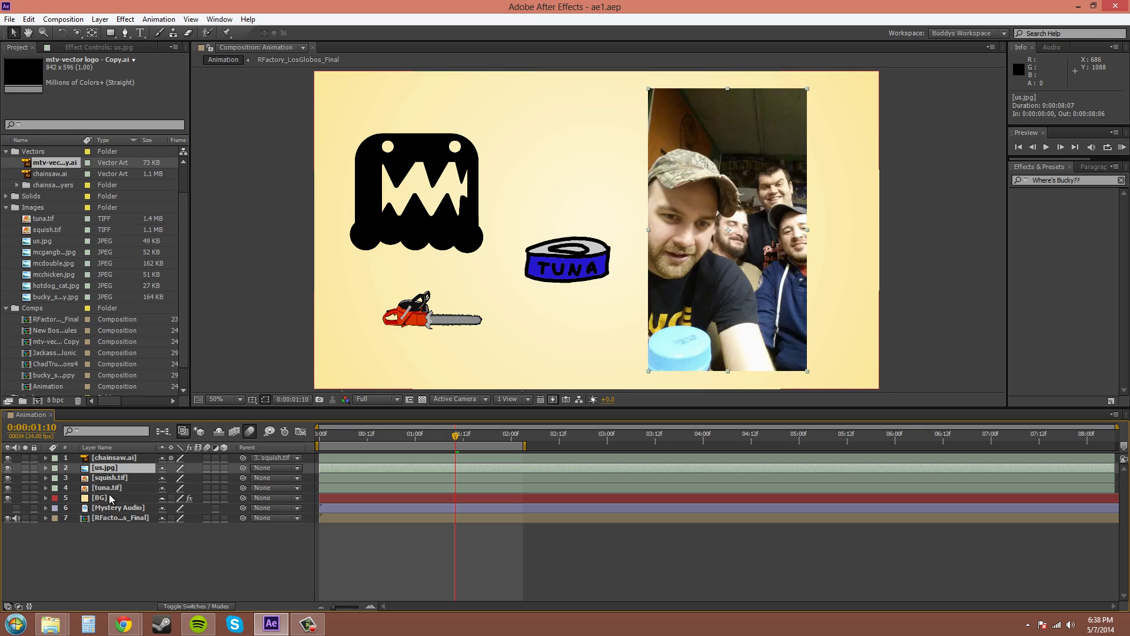
Duplicate the squish.tif layer and move the copy to about 872, 290, above the tuna can.
left_click(114, 478)
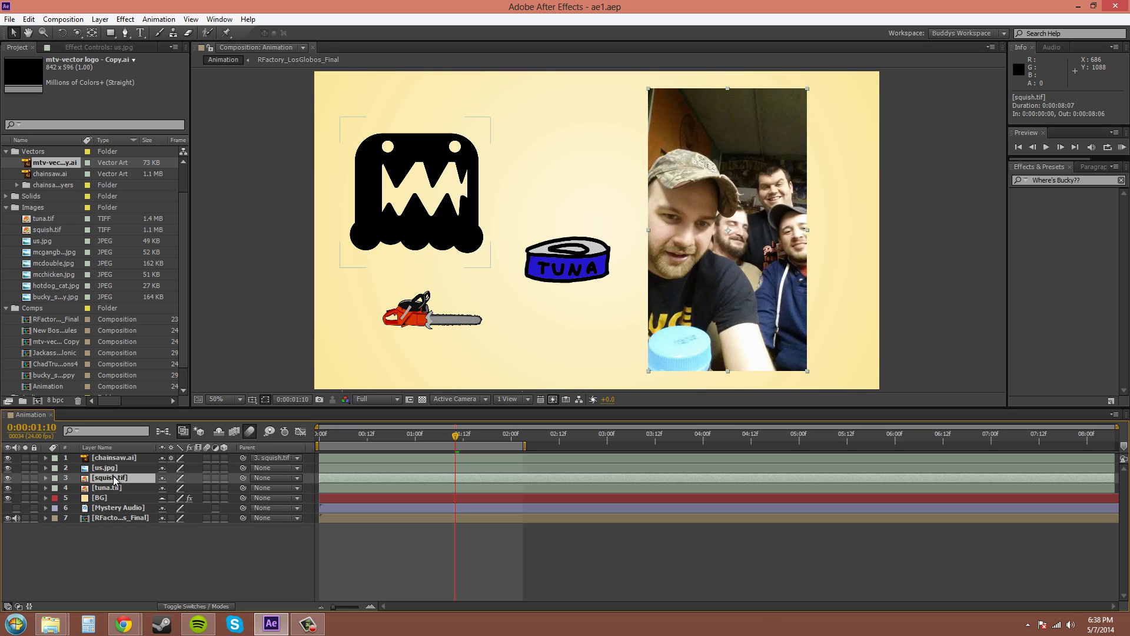
left_click(29, 20)
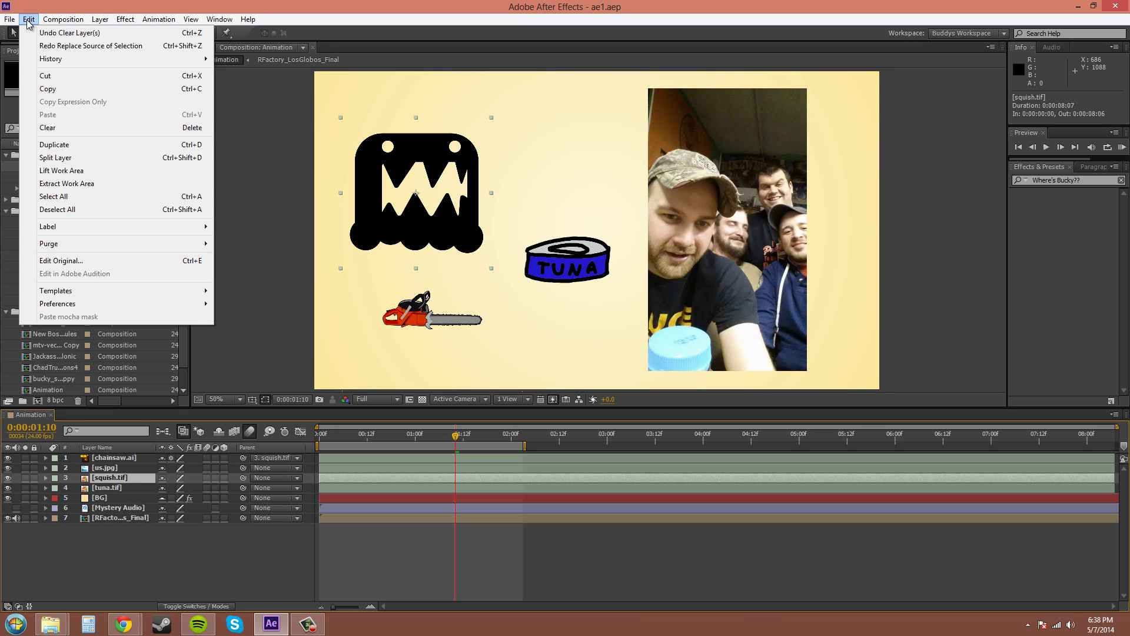
left_click(75, 152)
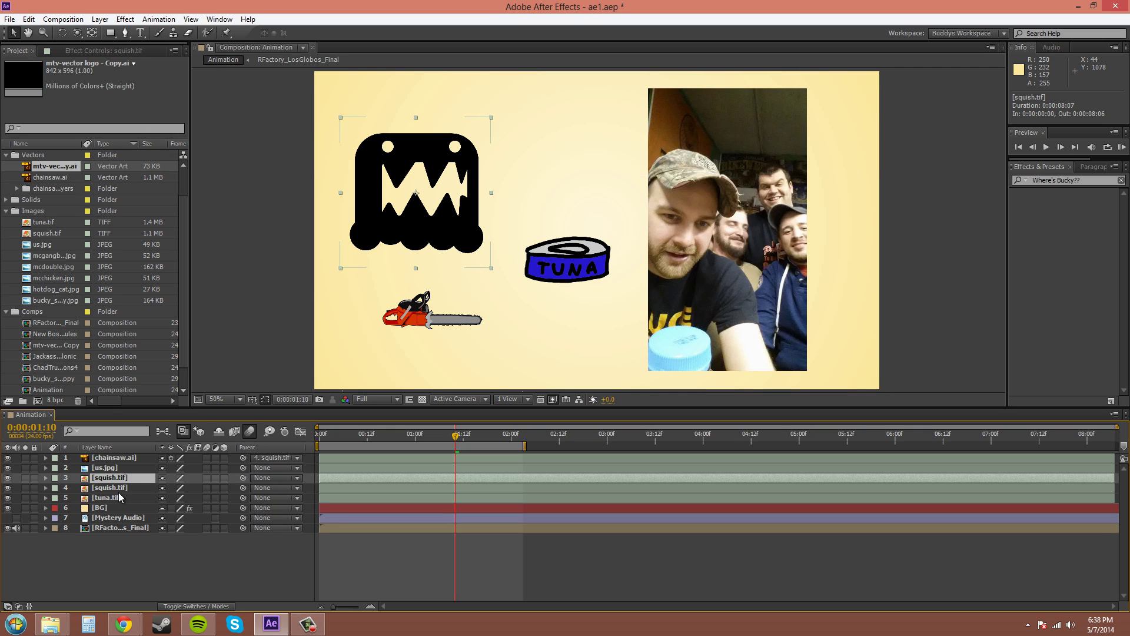
left_click_drag(419, 192, 574, 156)
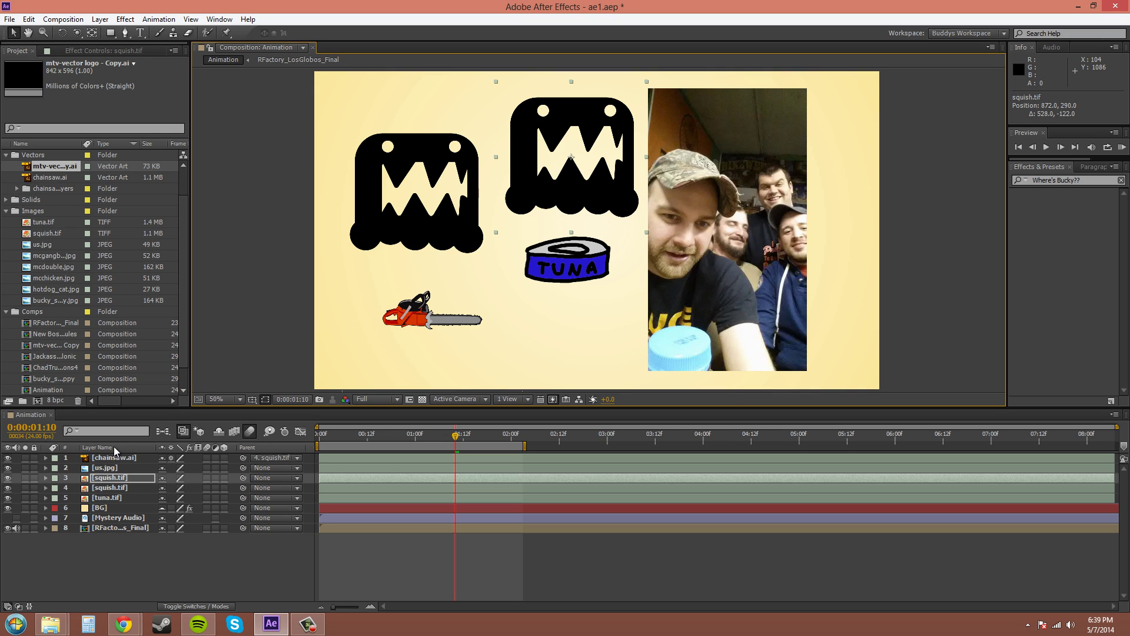
Duplicate the squish.tif copy five more times and spread the copies around the canvas.
key("ctrl+d")
key("ctrl+d")
key("ctrl+d")
key("ctrl+d")
key("ctrl+d")
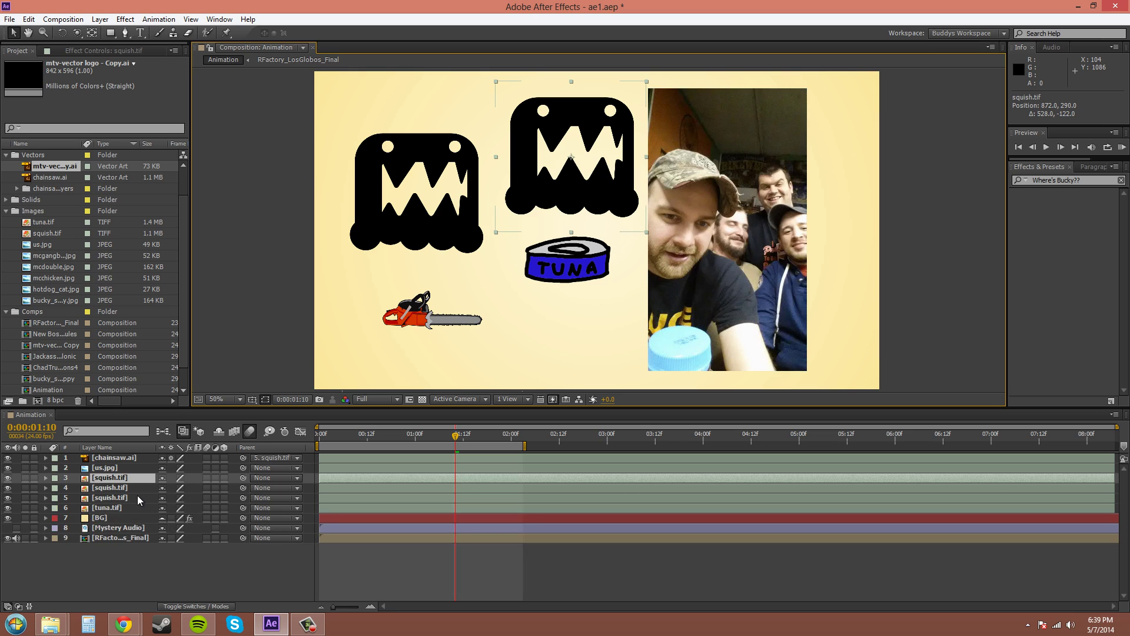
left_click_drag(532, 192, 555, 228)
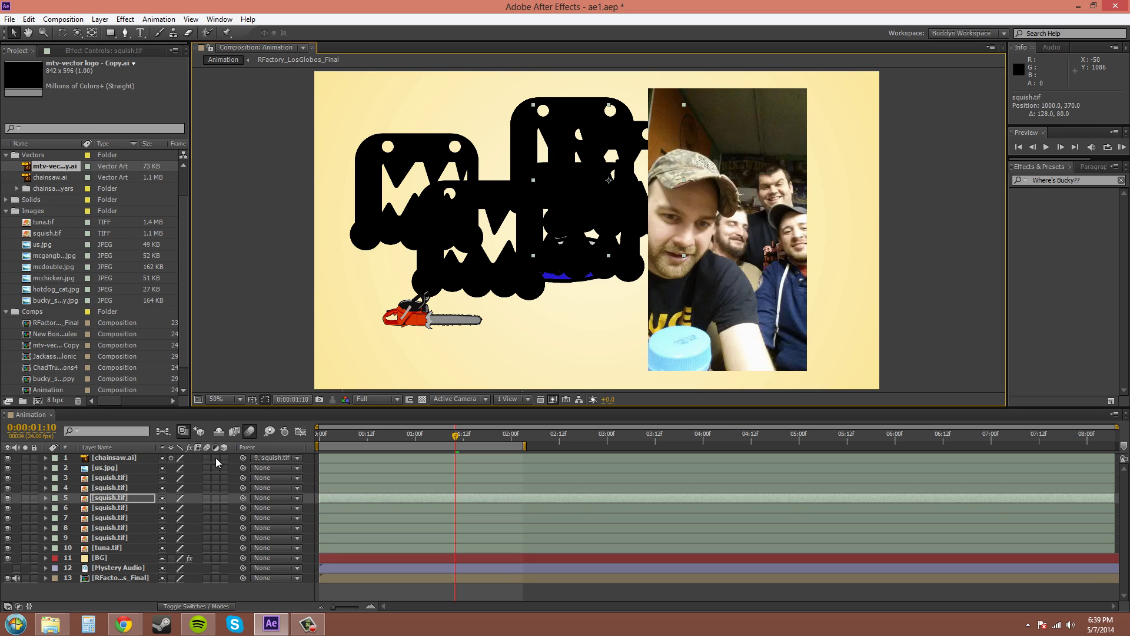
Delete the six duplicate squish.tif layers, keeping only the original.
left_click(117, 480)
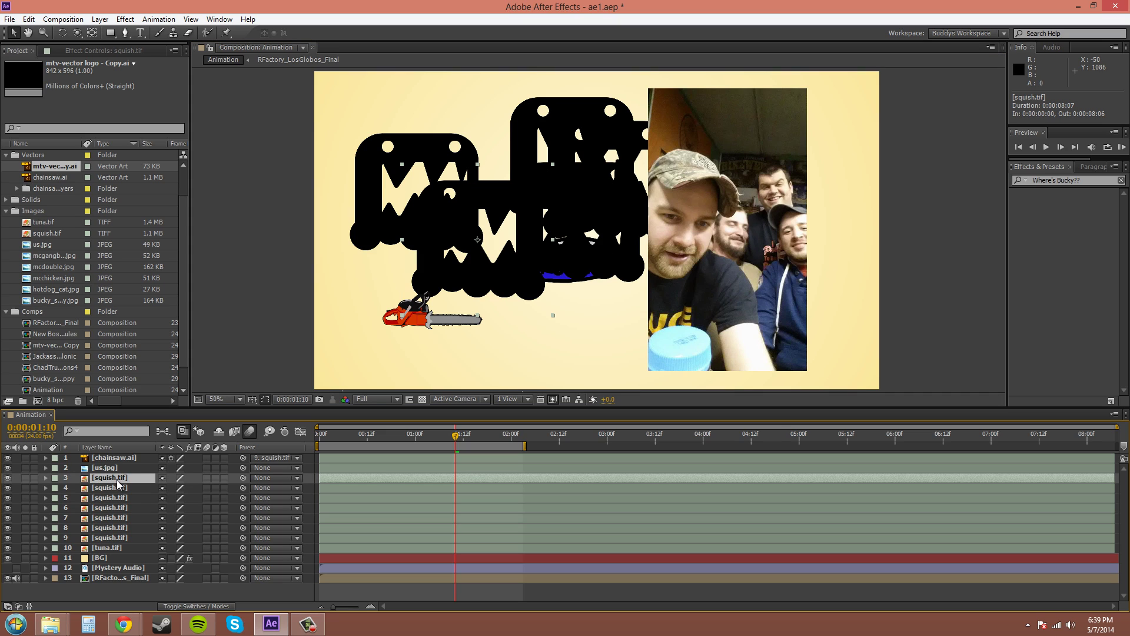
left_click(118, 529, "shift")
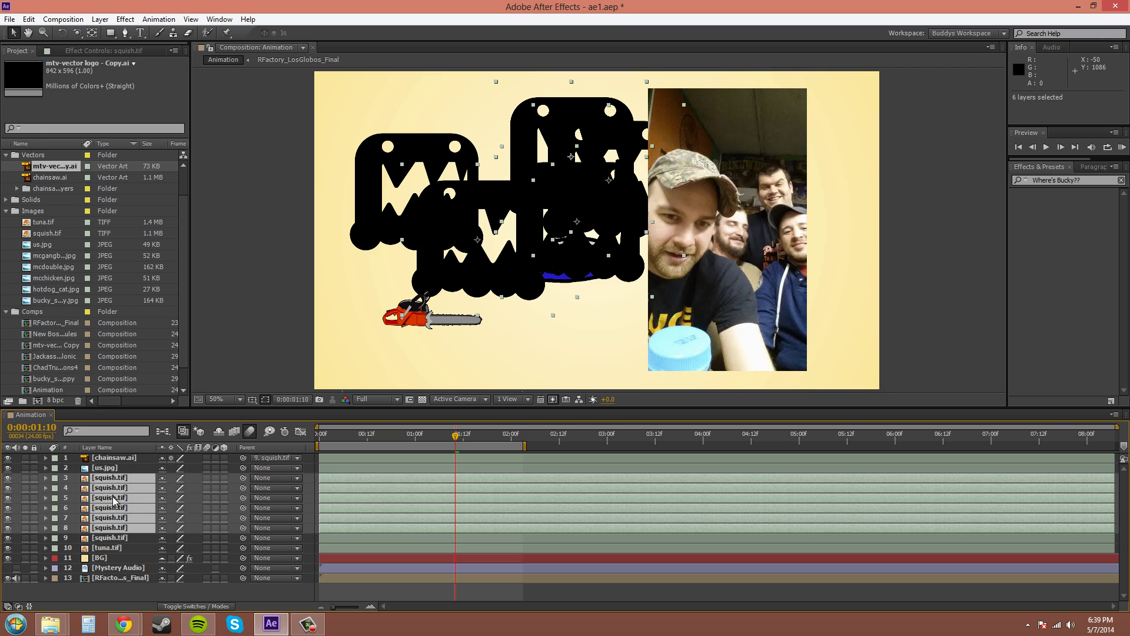
key("Delete")
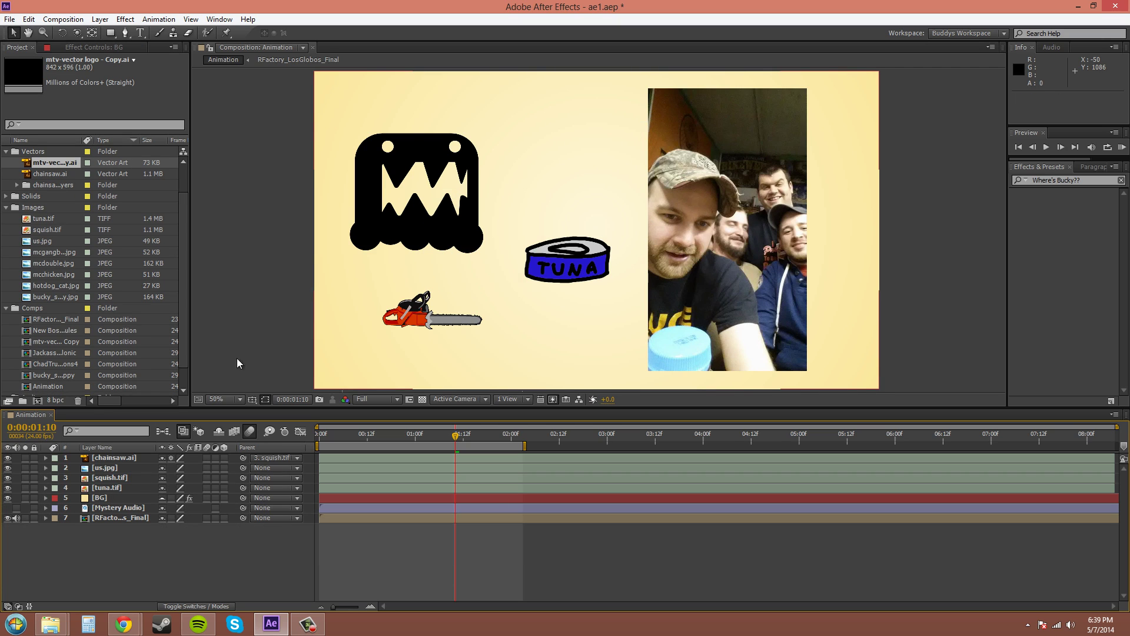
Select the chainsaw.ai, squish.tif and BG layers together, invert the selection, and clear it.
left_click(114, 459)
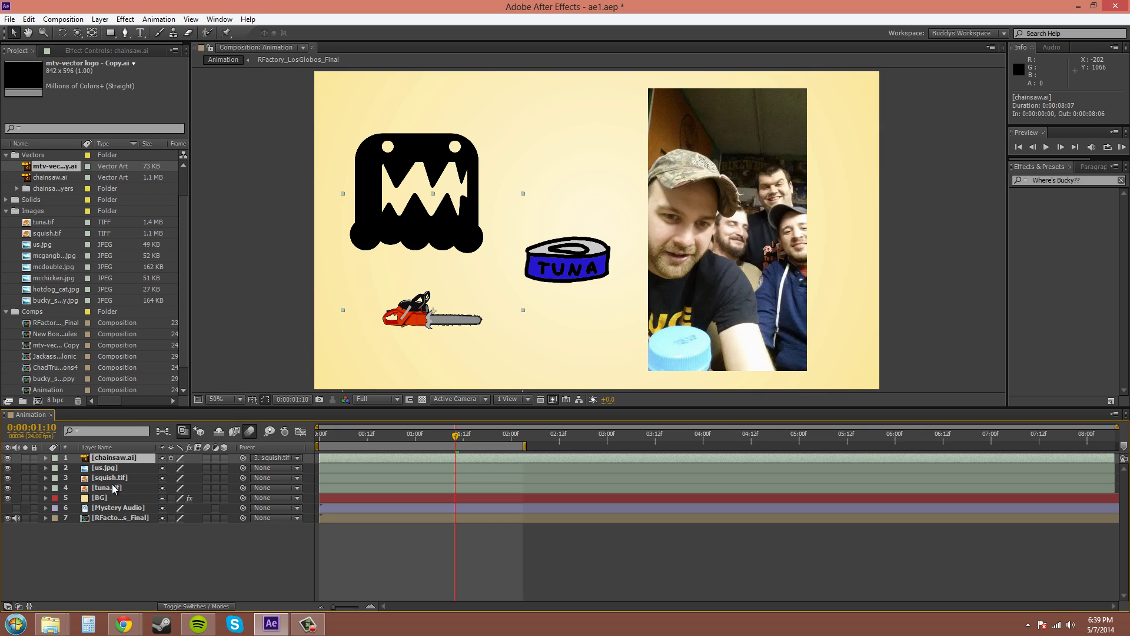
left_click(112, 478, "ctrl")
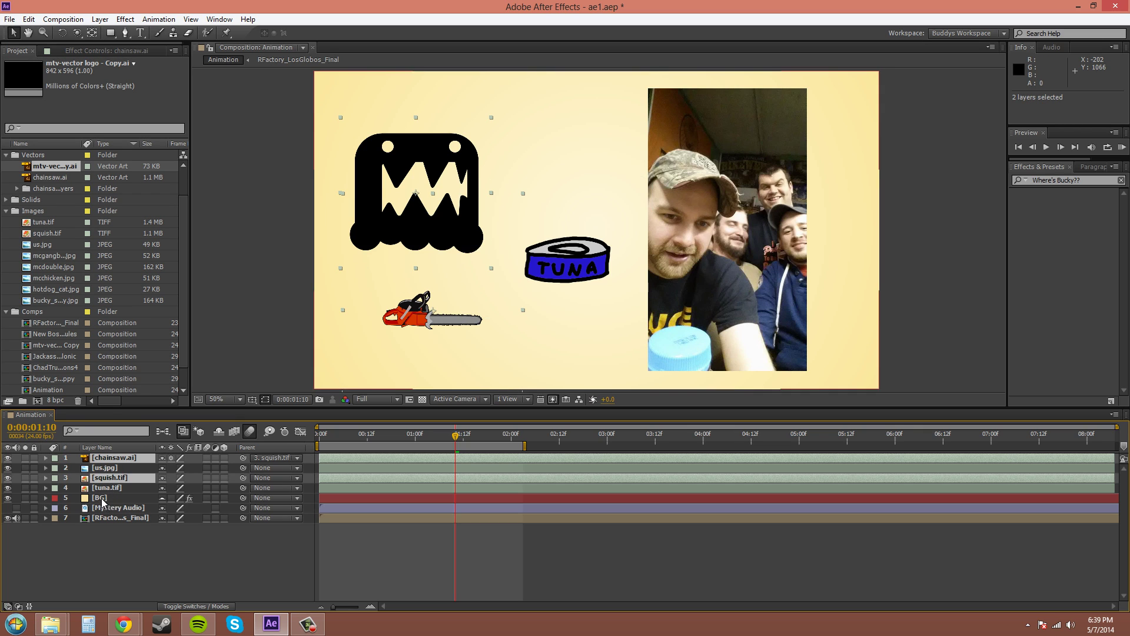
left_click(116, 497, "ctrl")
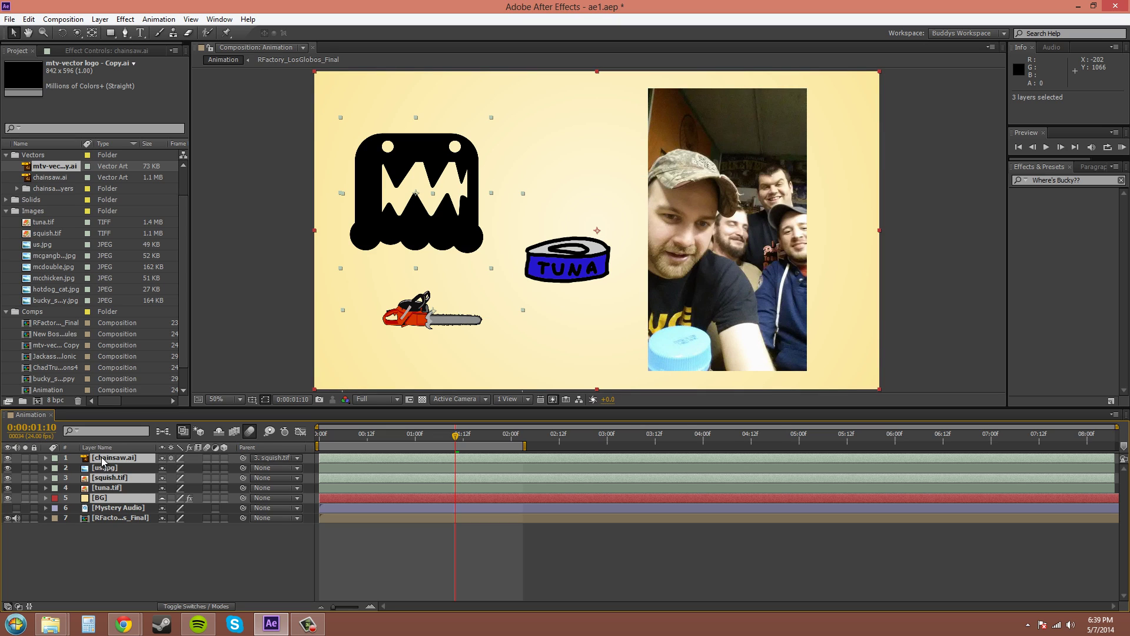
right_click(132, 481)
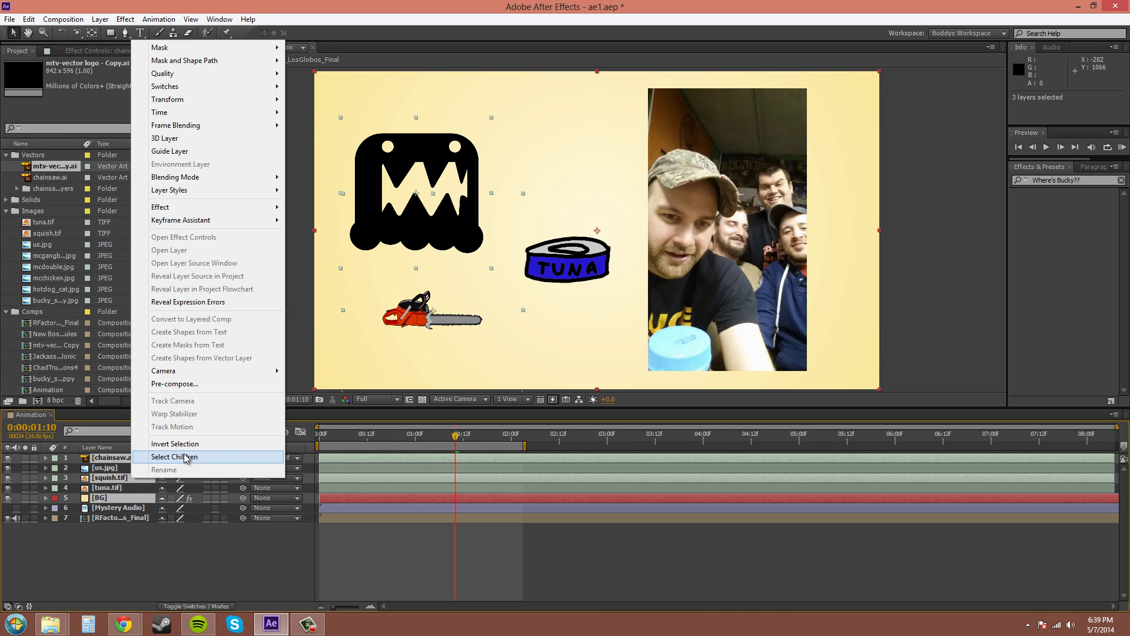
left_click(175, 444)
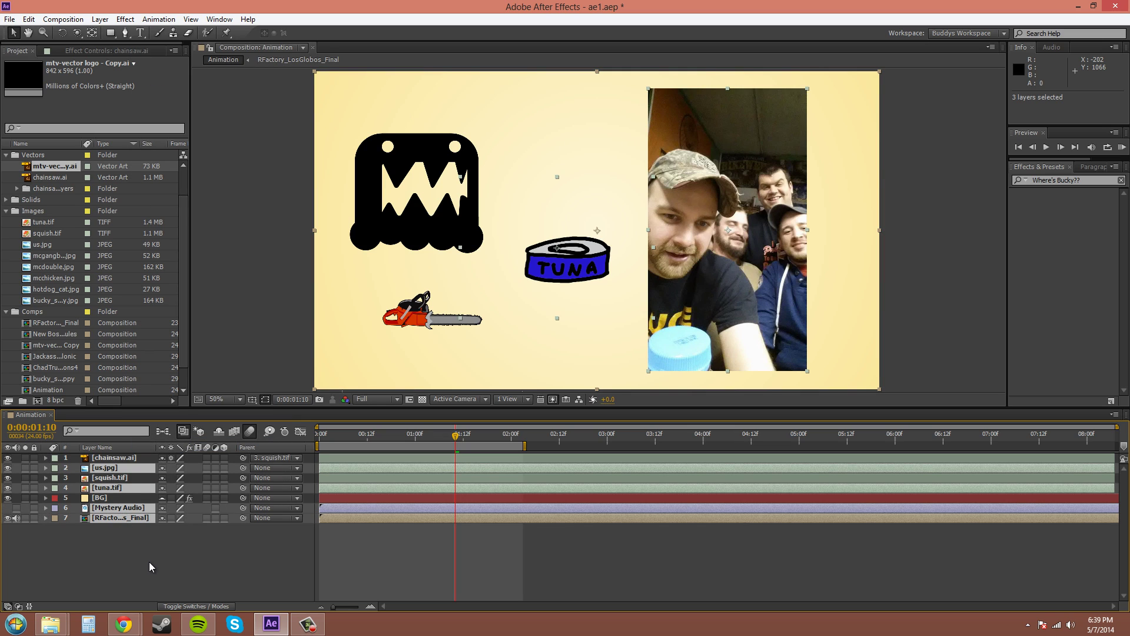
left_click(150, 562)
Open the us.jpg layer in its own Layer viewer, and close it to return to the Animation composition.
left_click(119, 460)
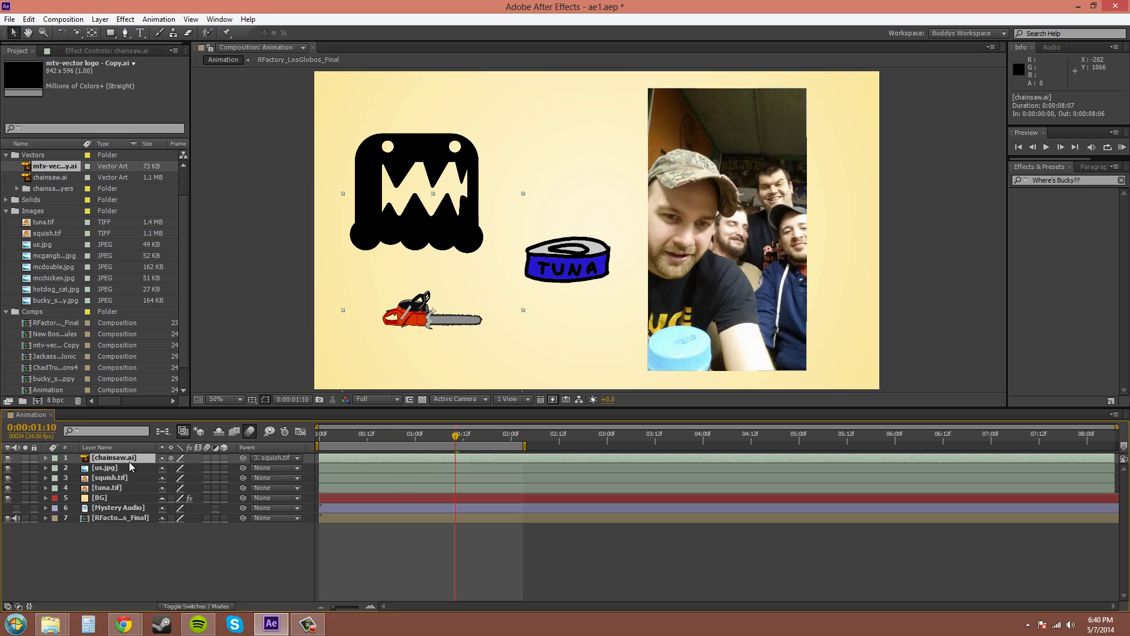
left_click(131, 467)
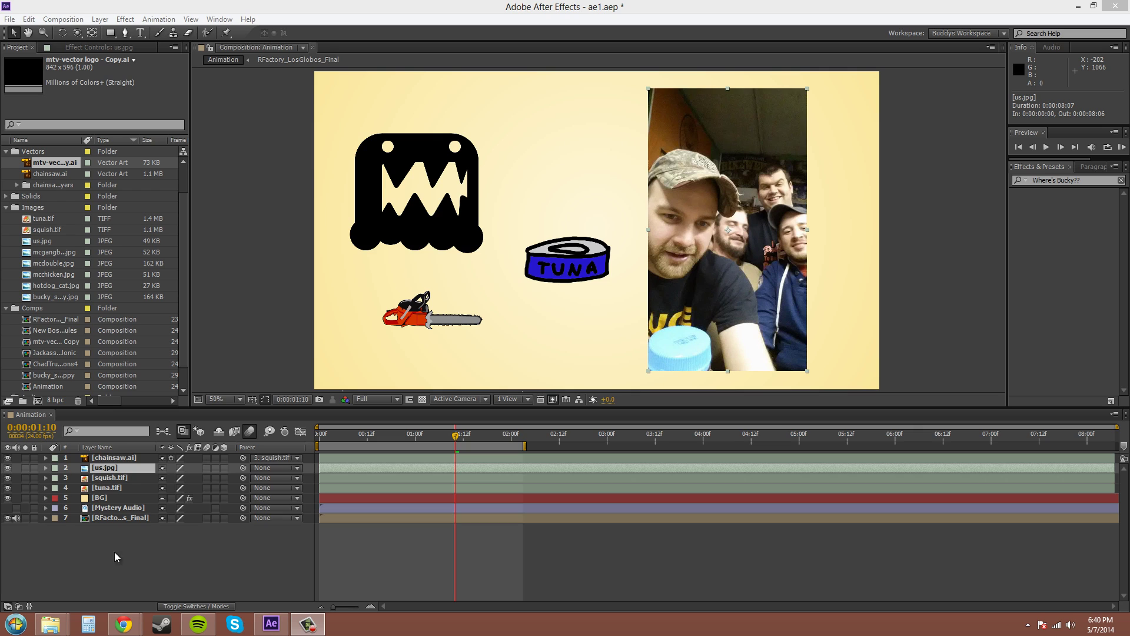
left_click(109, 478)
left_click(104, 470)
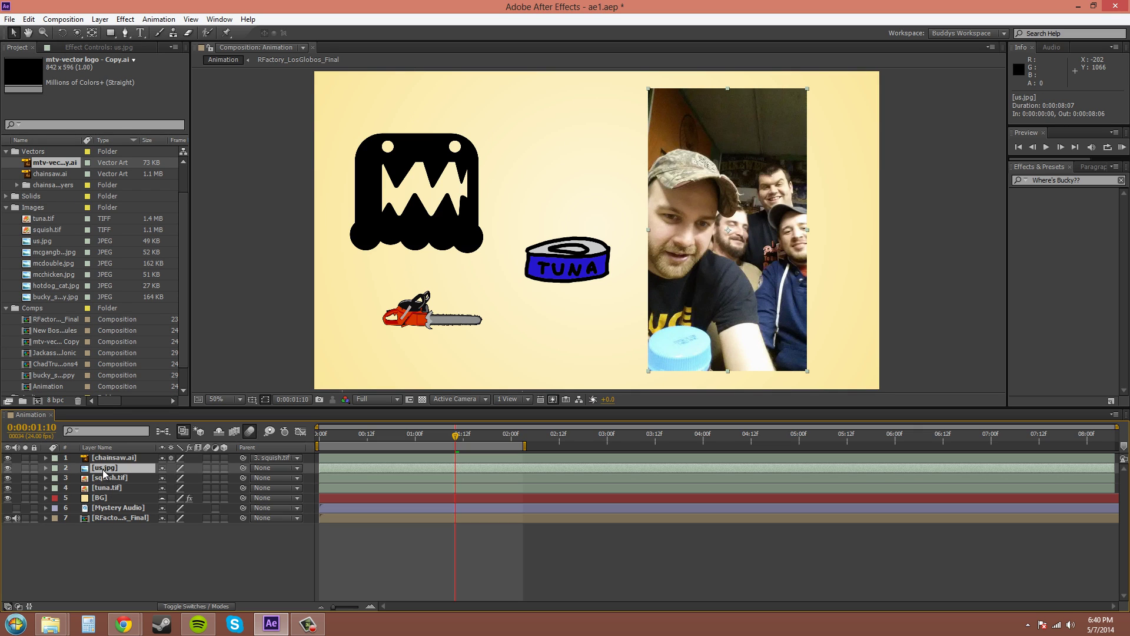
double_click(104, 469)
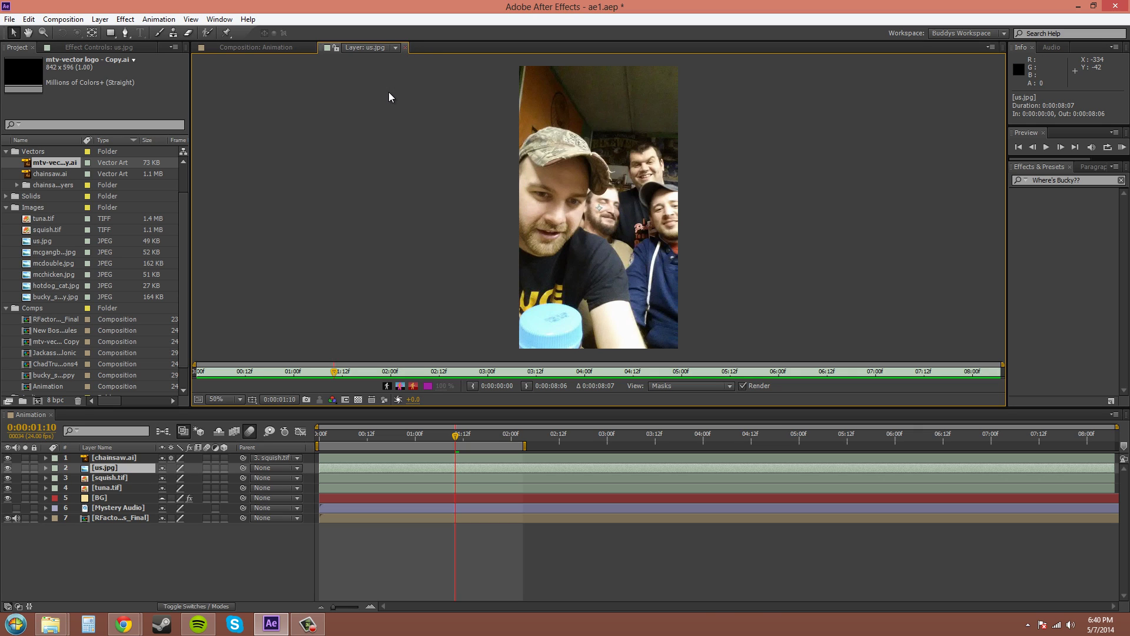
left_click(405, 47)
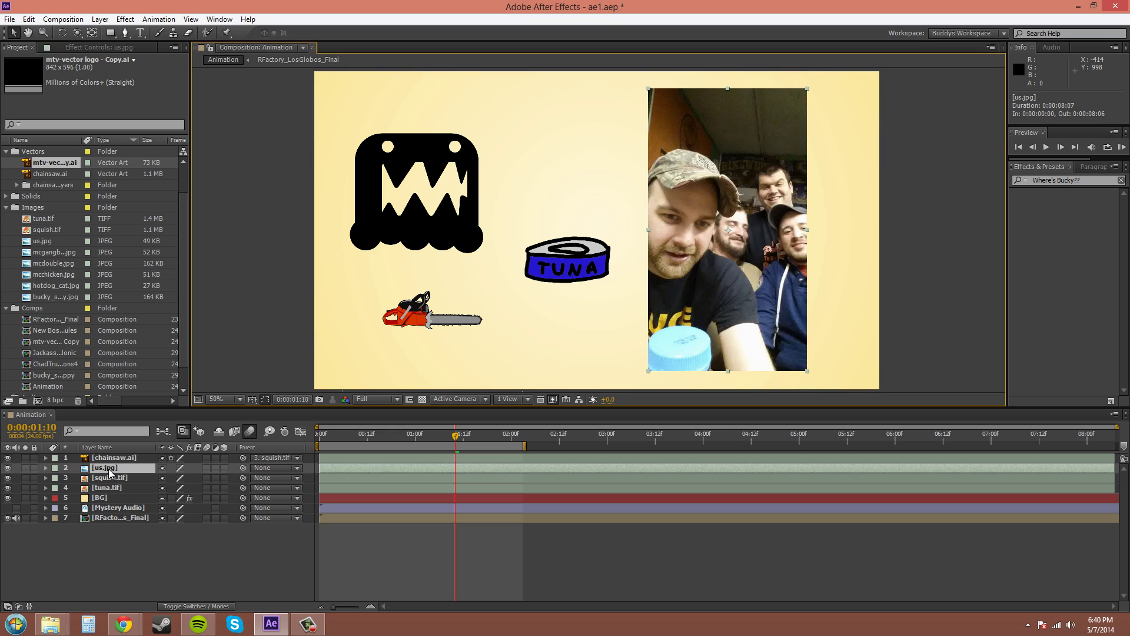
Rename the us.jpg layer to hellonurse.
key("Return")
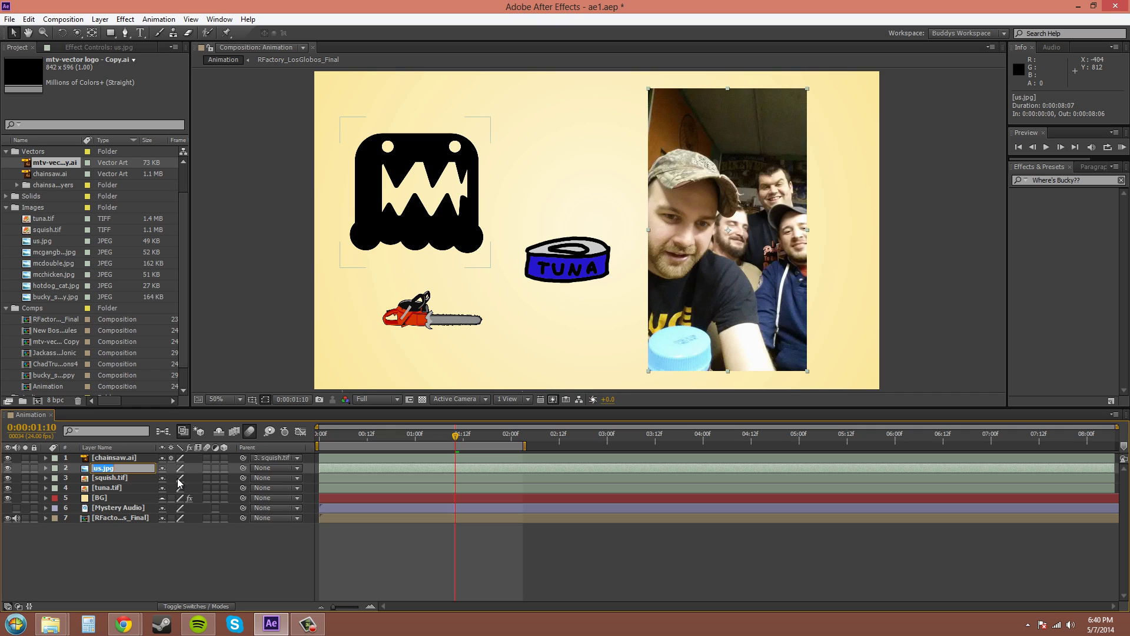
type("hellonurse")
key("Return")
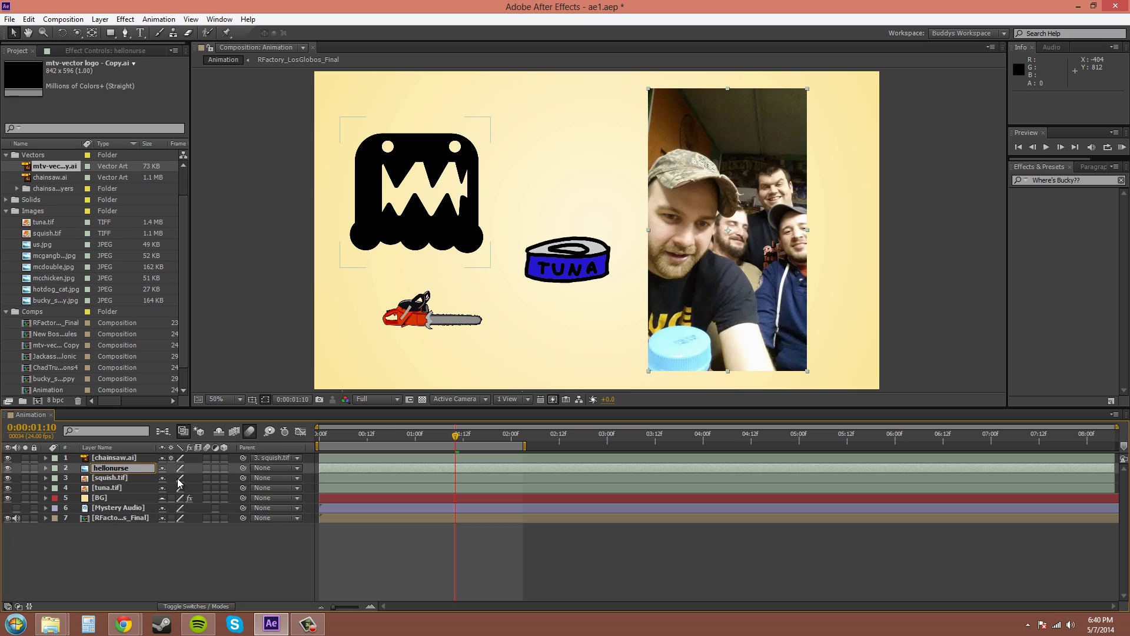
Clear the hellonurse layer's custom name to restore its source name, us.jpg.
left_click(120, 469)
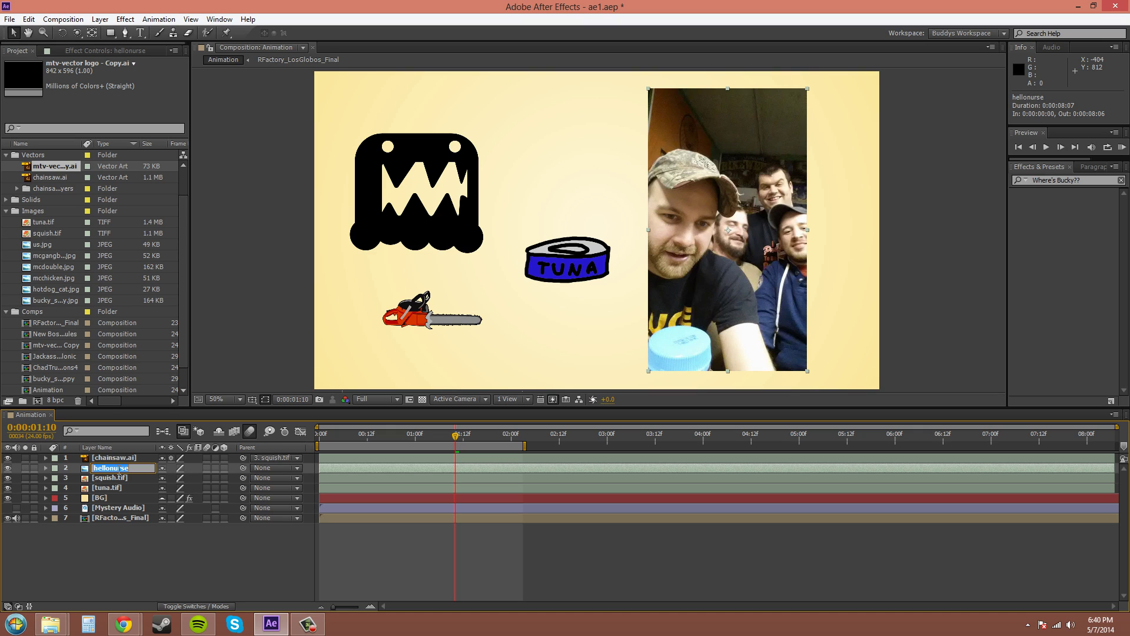
key("BackSpace")
key("Return")
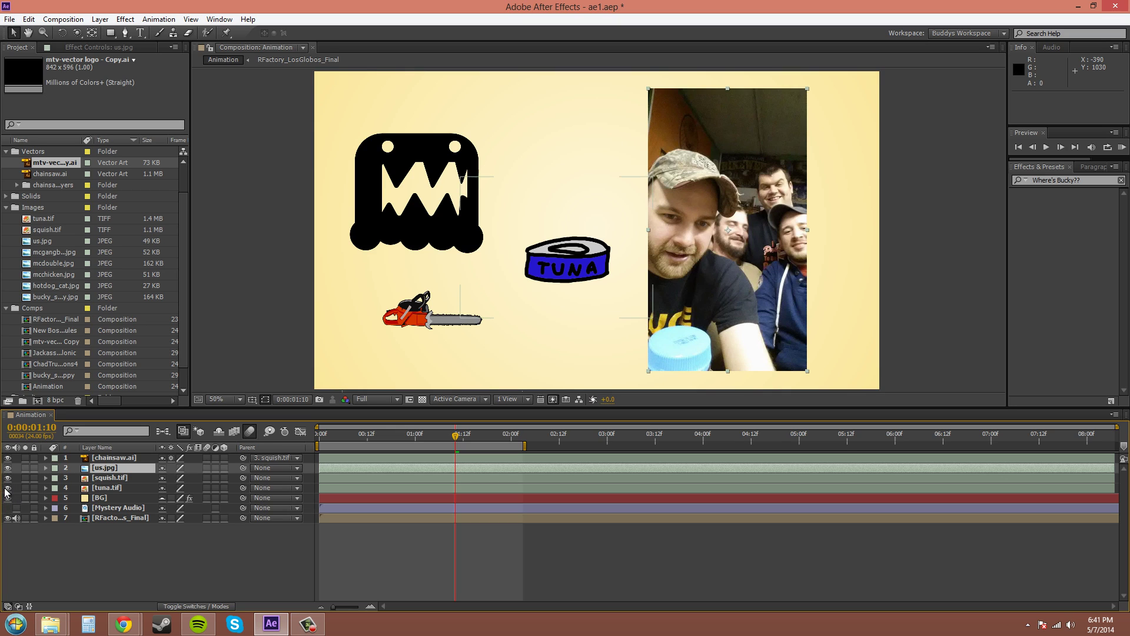
Hide the tuna.tif and us.jpg layers.
left_click(8, 488)
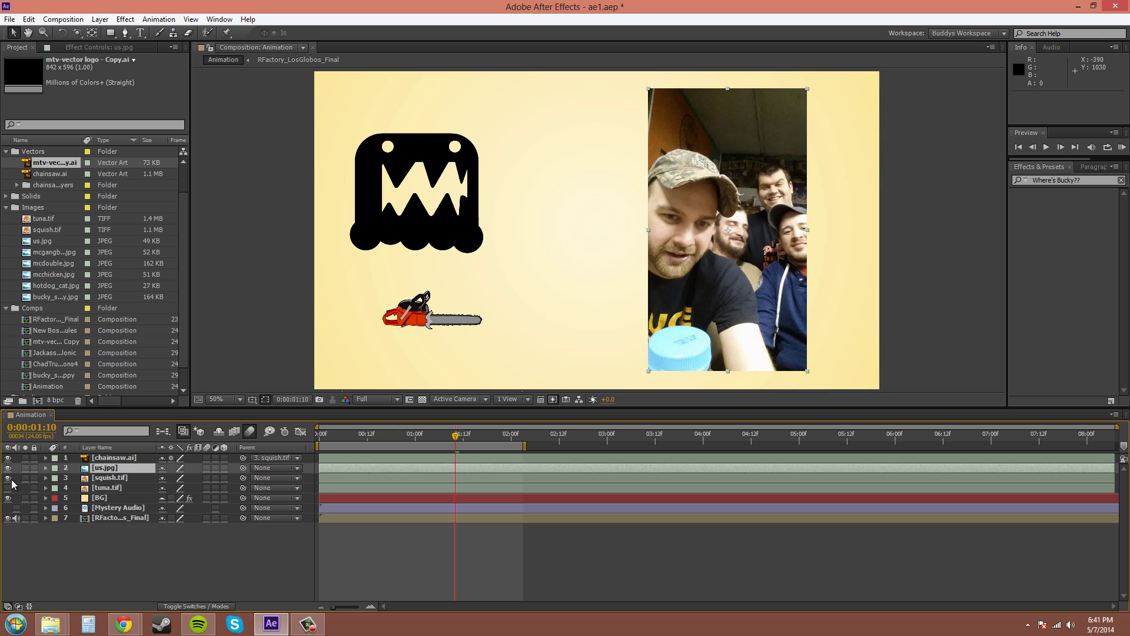
left_click(7, 468)
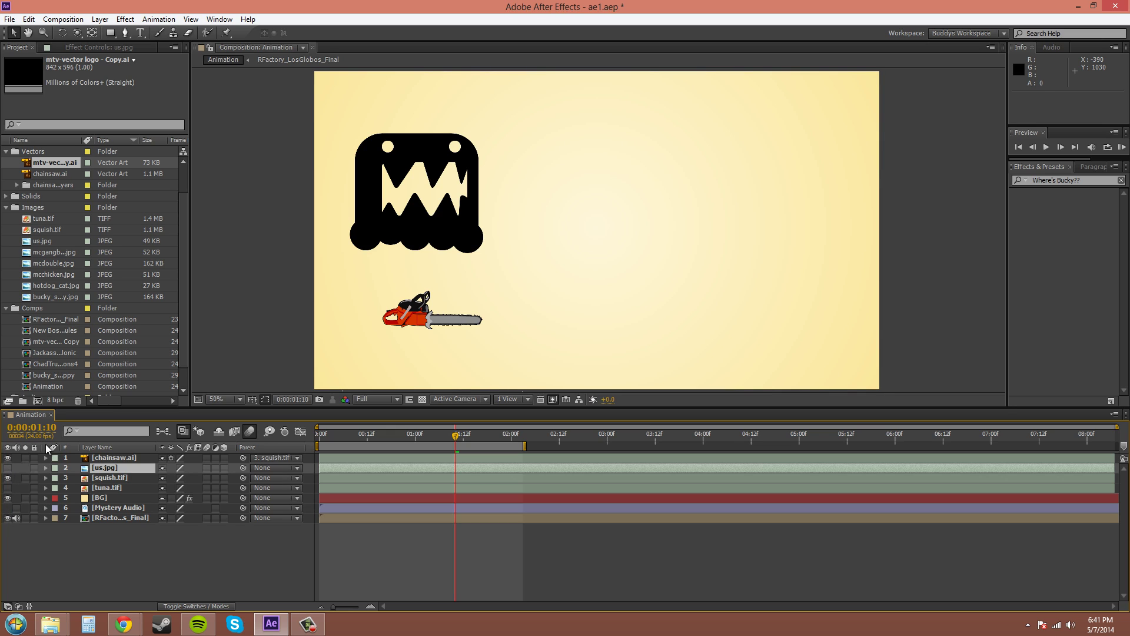
Show only the Position property of the squish.tif layer and set its first keyframe at 0:00:00:00.
left_click(449, 188)
left_click(448, 188)
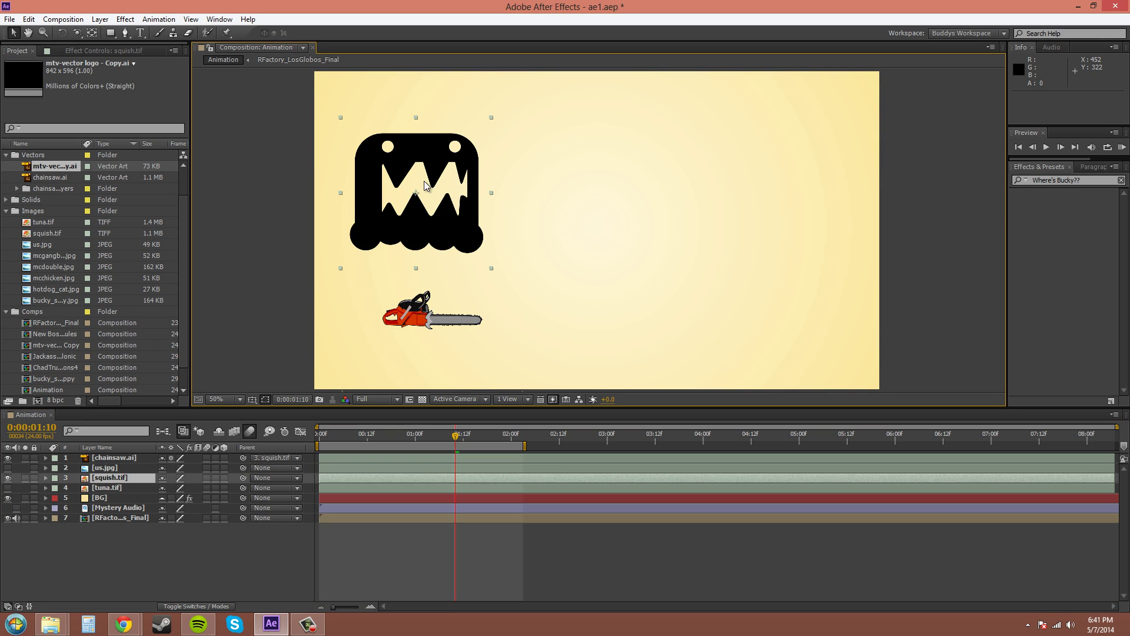
key("p")
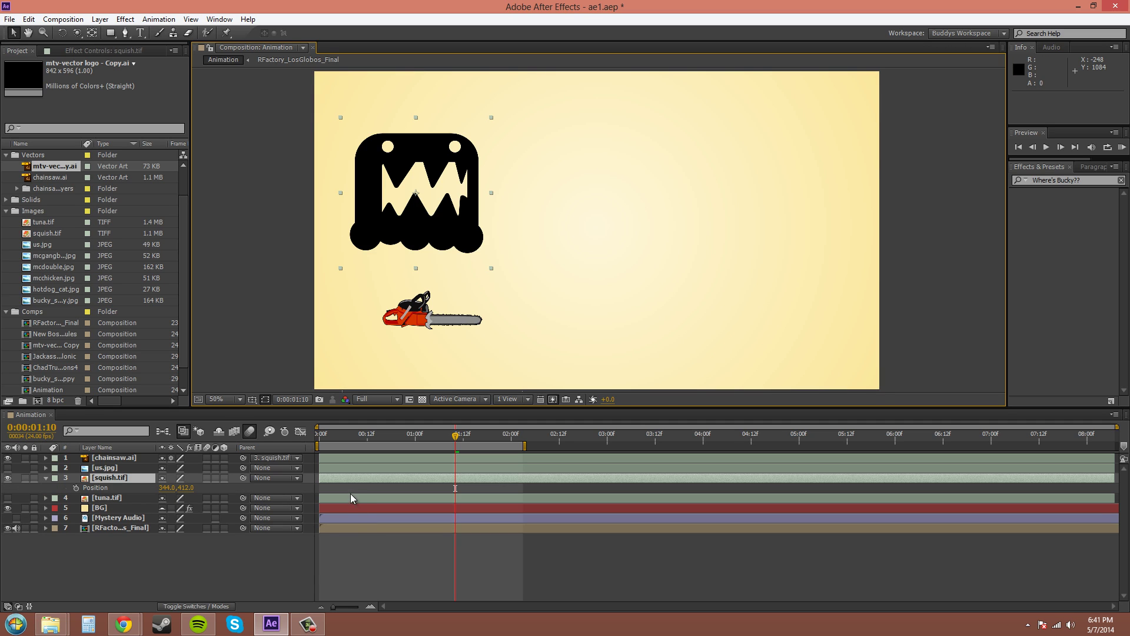
key("Home")
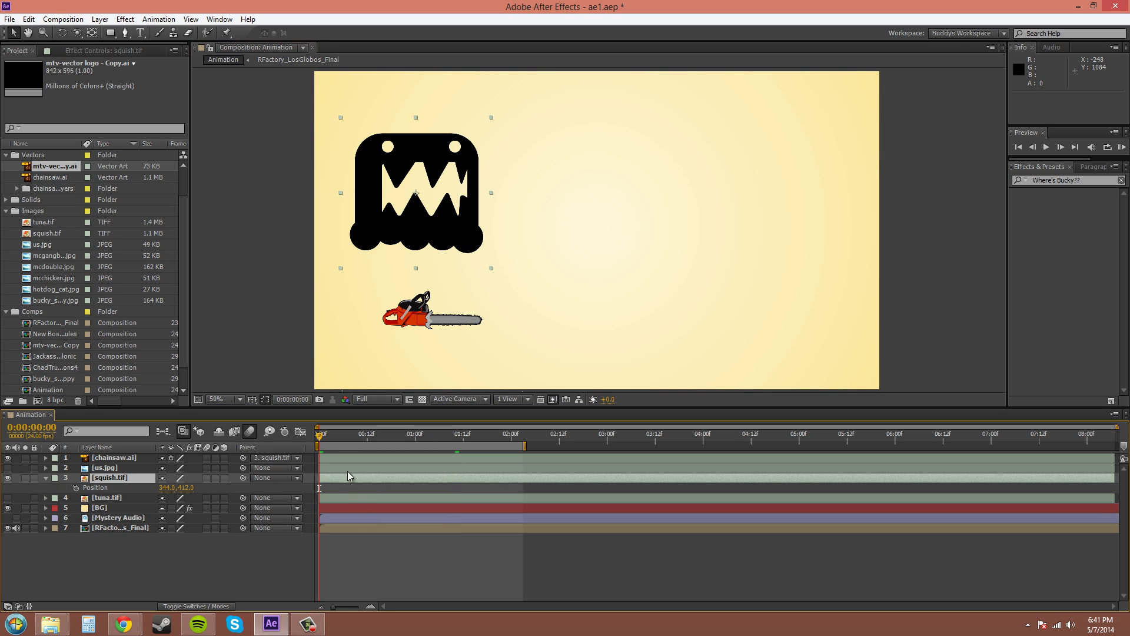
left_click(76, 489)
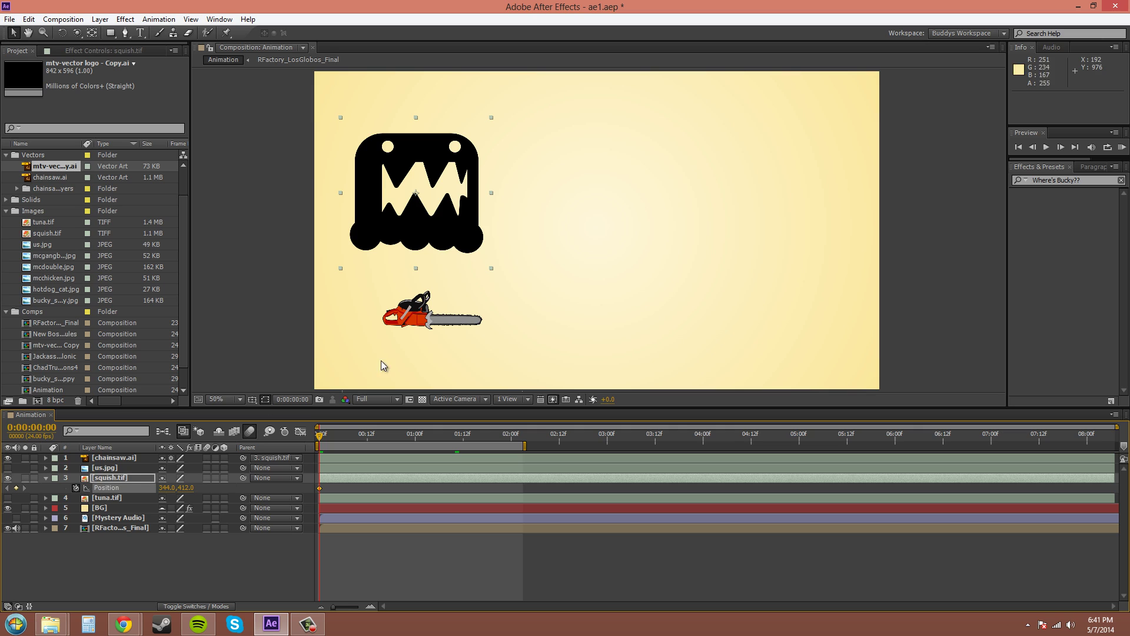
Add a second Position keyframe to the squish.tif layer at 0:00:00:23 with its position at 870, 473.
key("Page_Down")
key("Page_Down")
key("Page_Down")
key("Page_Down")
key("Page_Down")
key("Page_Down")
key("Page_Down")
key("Page_Down")
key("Page_Down")
key("Page_Down")
key("Page_Down")
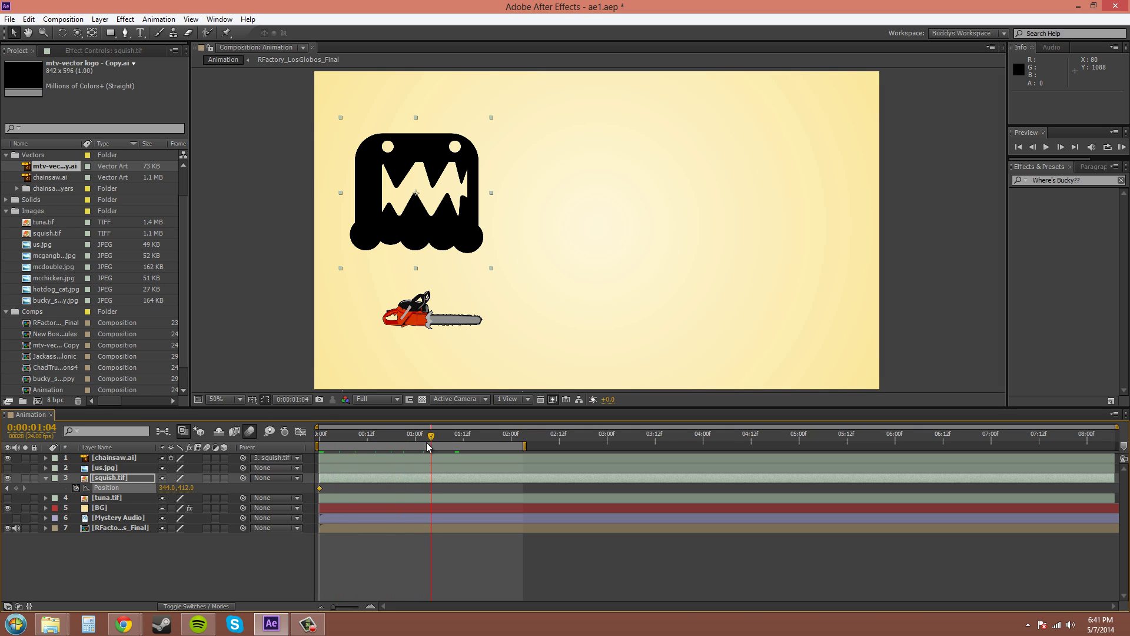
left_click_drag(421, 448, 411, 448)
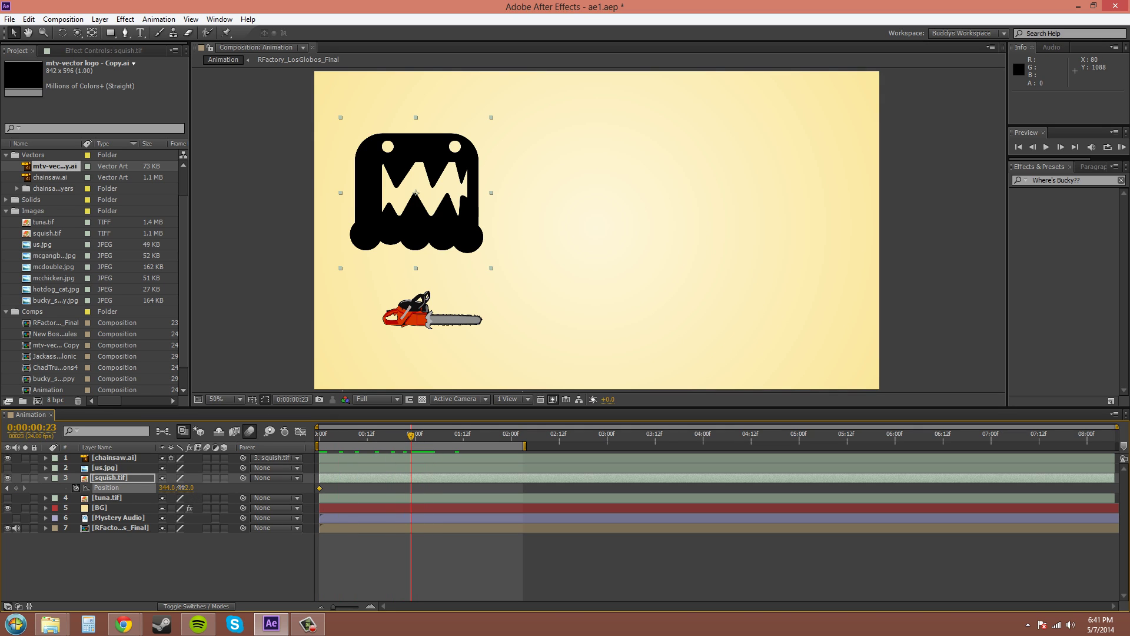
left_click_drag(186, 488, 482, 490)
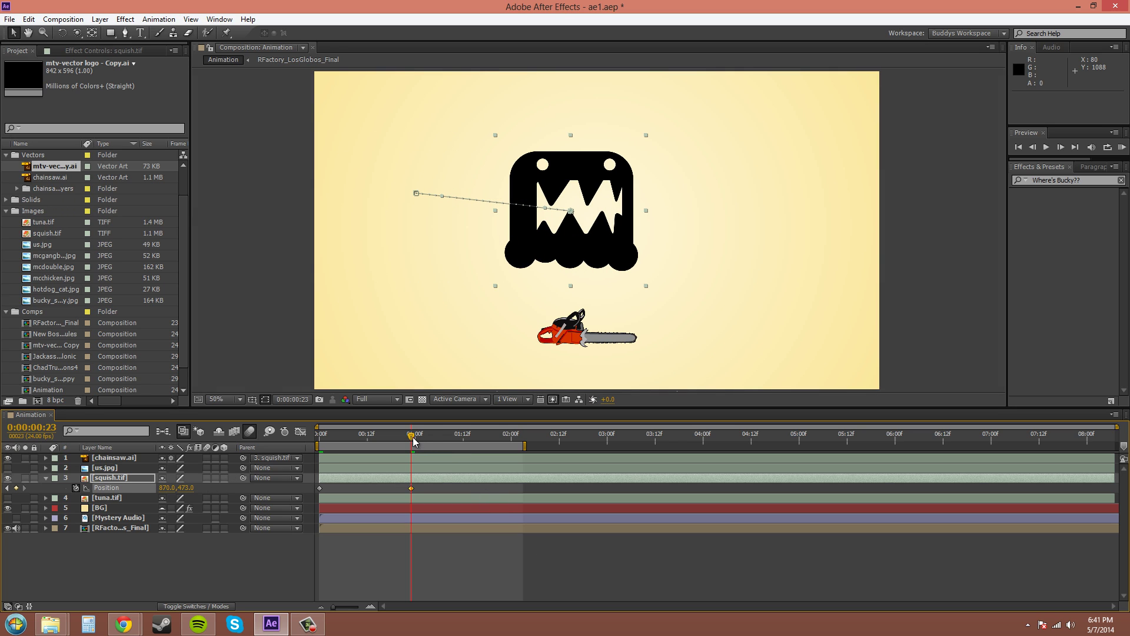
Add a third Position keyframe to squish.tif at 0:00:01:12 with position 870, 315, and scrub back to 0:00:00:00.
left_click_drag(411, 438, 463, 442)
left_click_drag(187, 488, 109, 486)
left_click(360, 575)
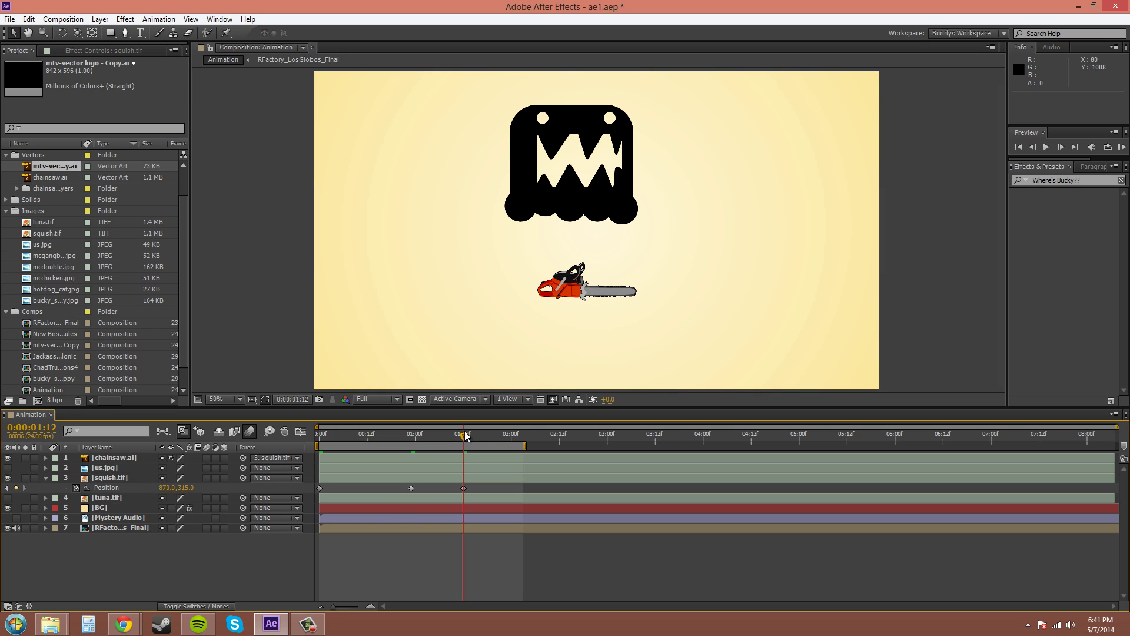
left_click_drag(464, 436, 275, 441)
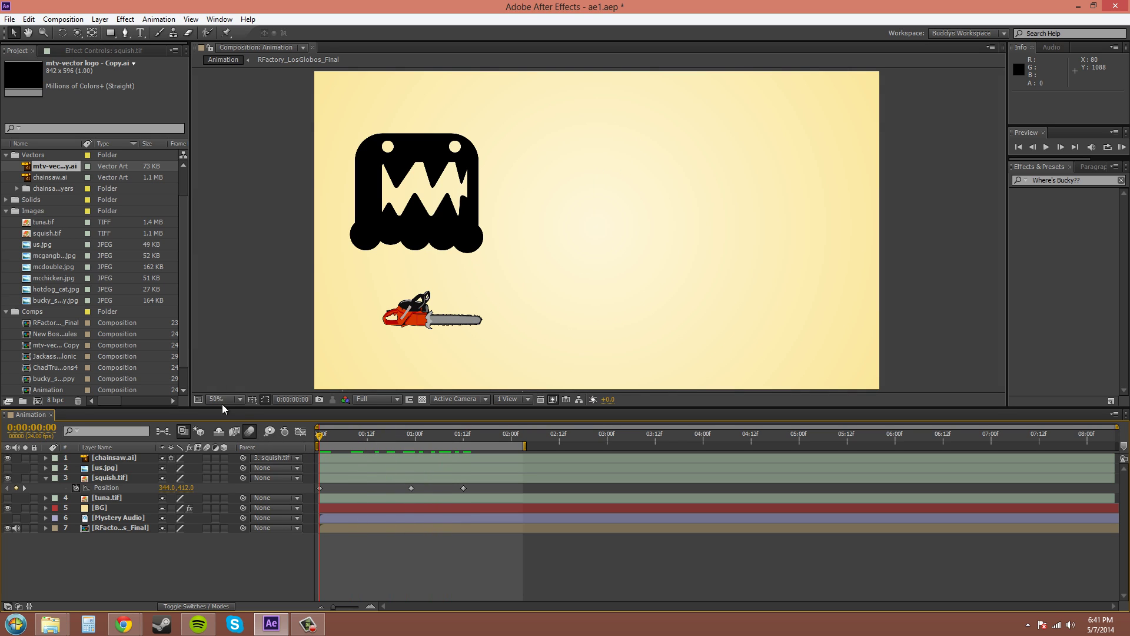
Replace the squish.tif layer's source with mtv-vector logo - Copy.ai and check its Position keyframes by scrubbing to 0:00:00:19.
left_click(51, 179)
left_click(64, 170)
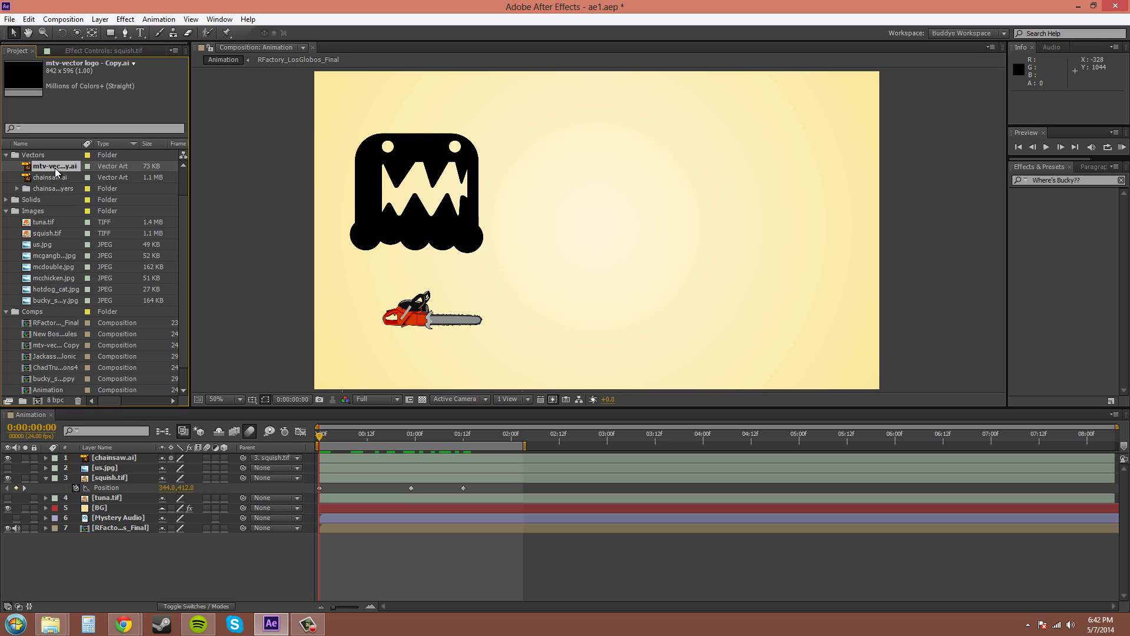
left_click(118, 478)
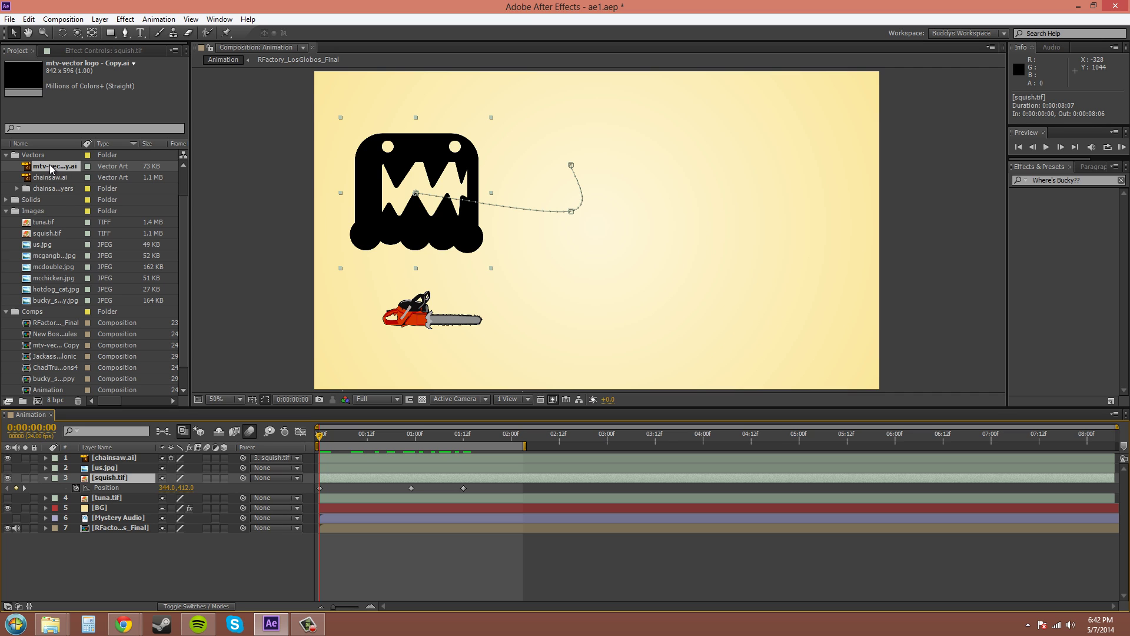
left_click_drag(52, 168, 120, 479)
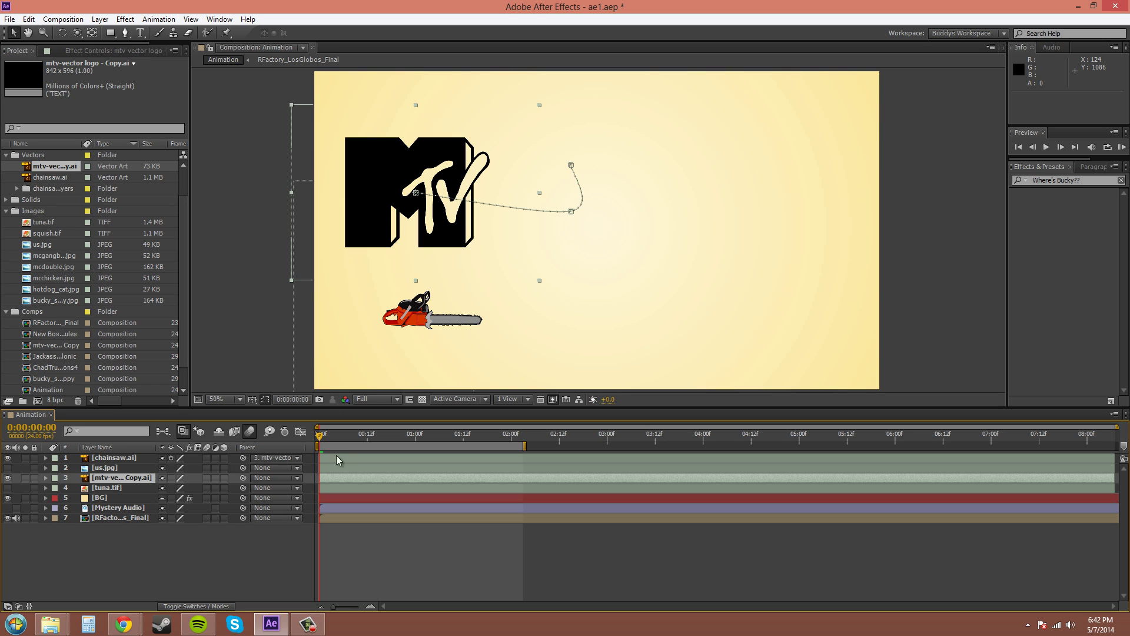
key("p")
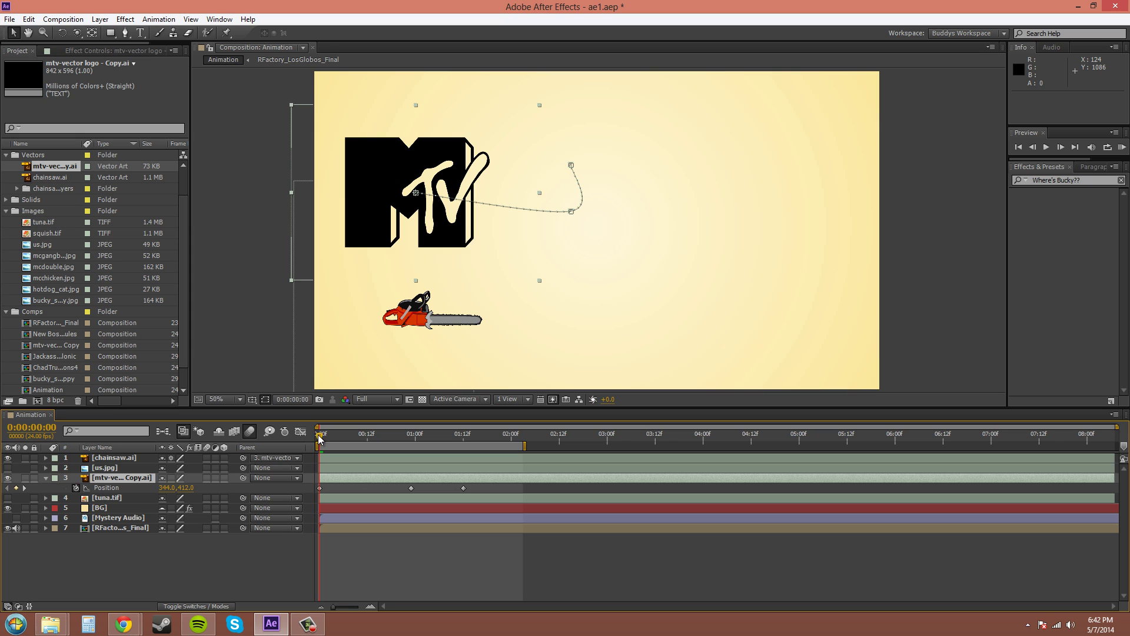
left_click_drag(318, 439, 395, 447)
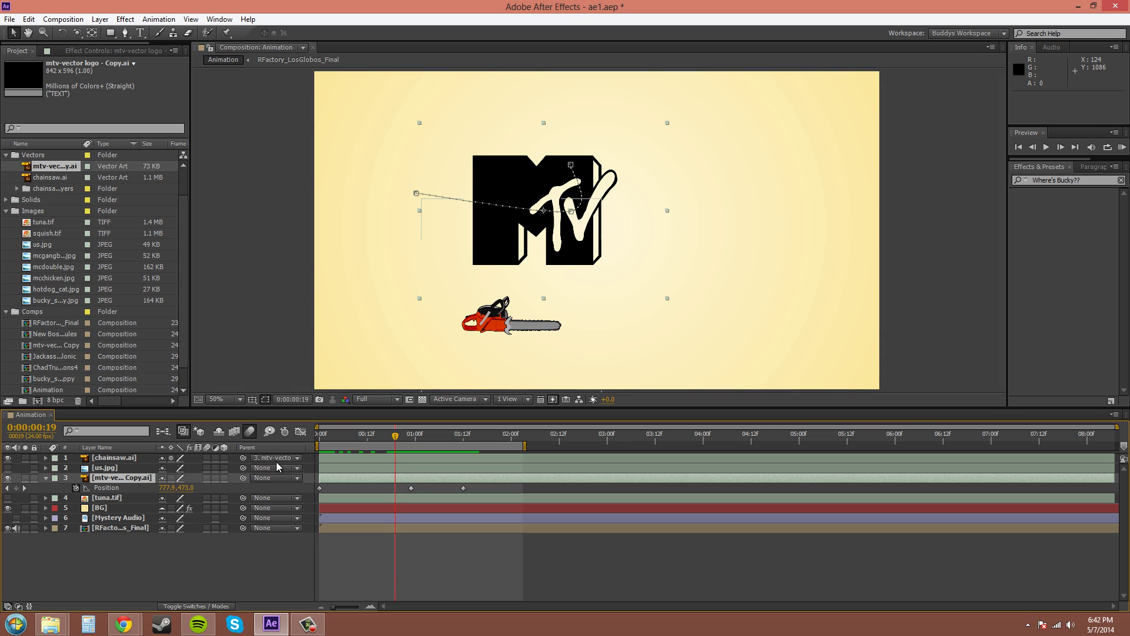
Detach the chainsaw.ai layer from its parent at 0:00:00:19 and return to 0:00:00:00.
left_click(272, 466)
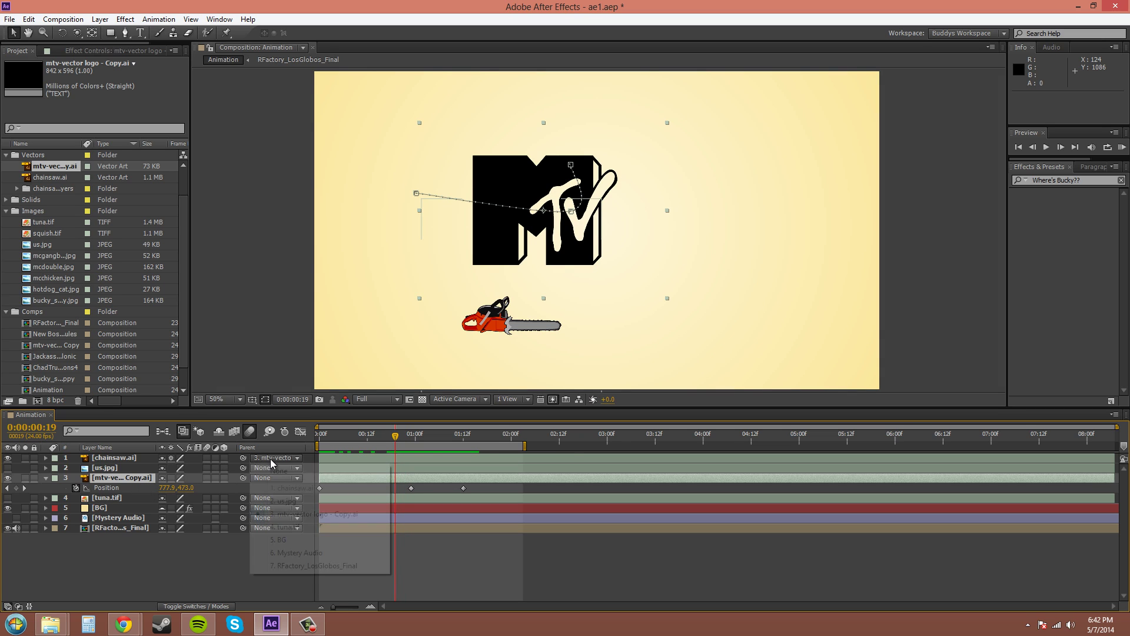
left_click(275, 470)
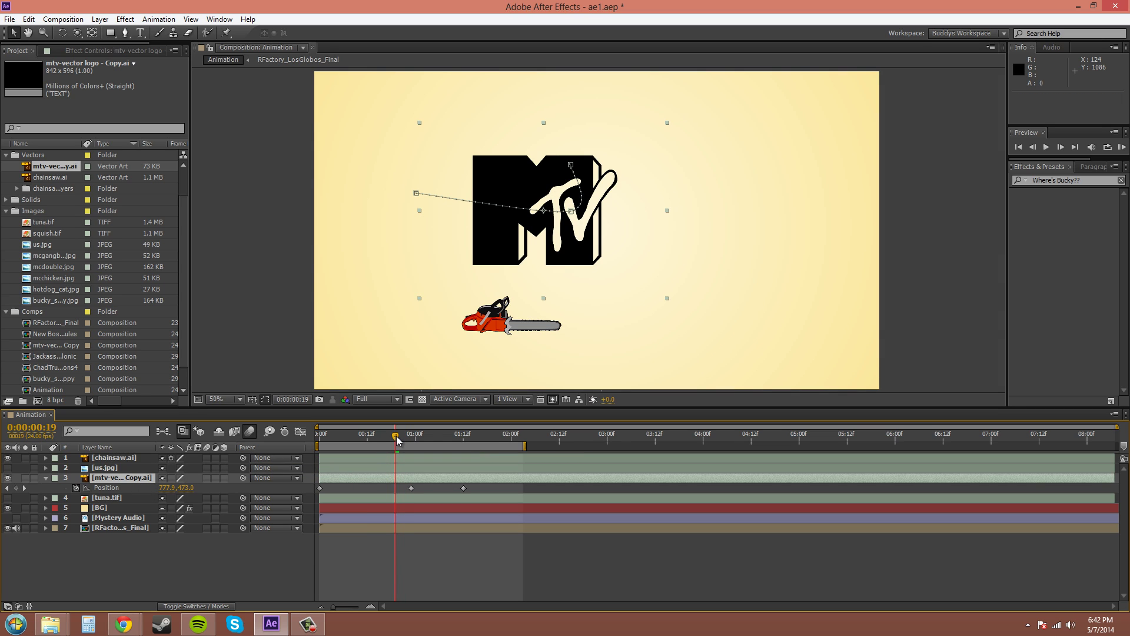
left_click_drag(398, 441, 316, 434)
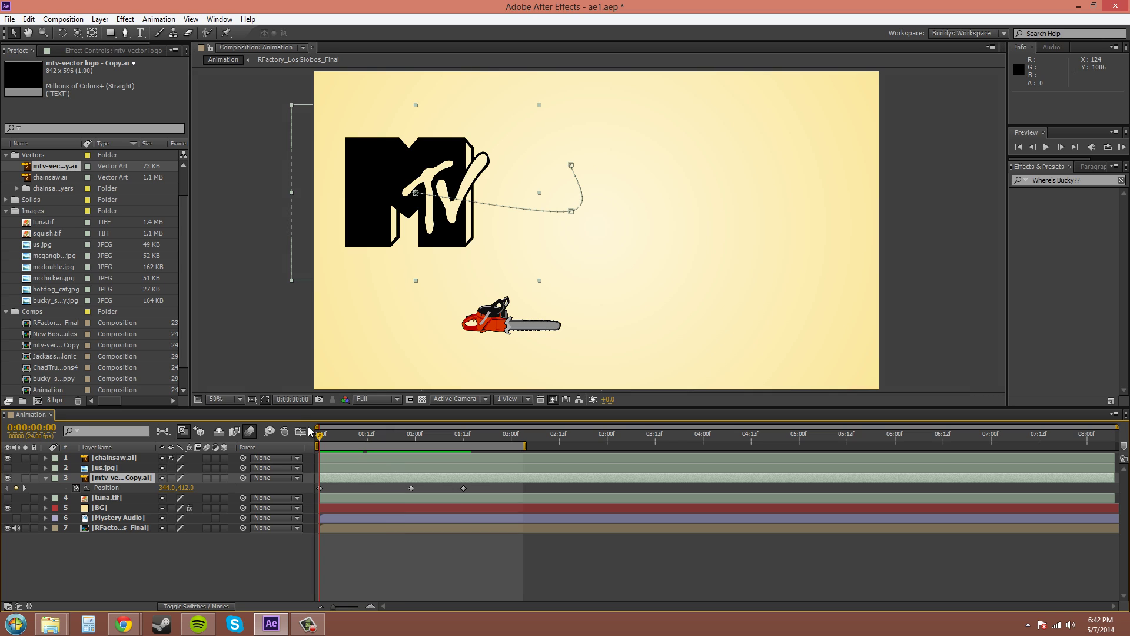
Try parenting the chainsaw.ai layer to mtv-vector logo - Copy.ai, and set its parent back to None.
left_click(259, 459)
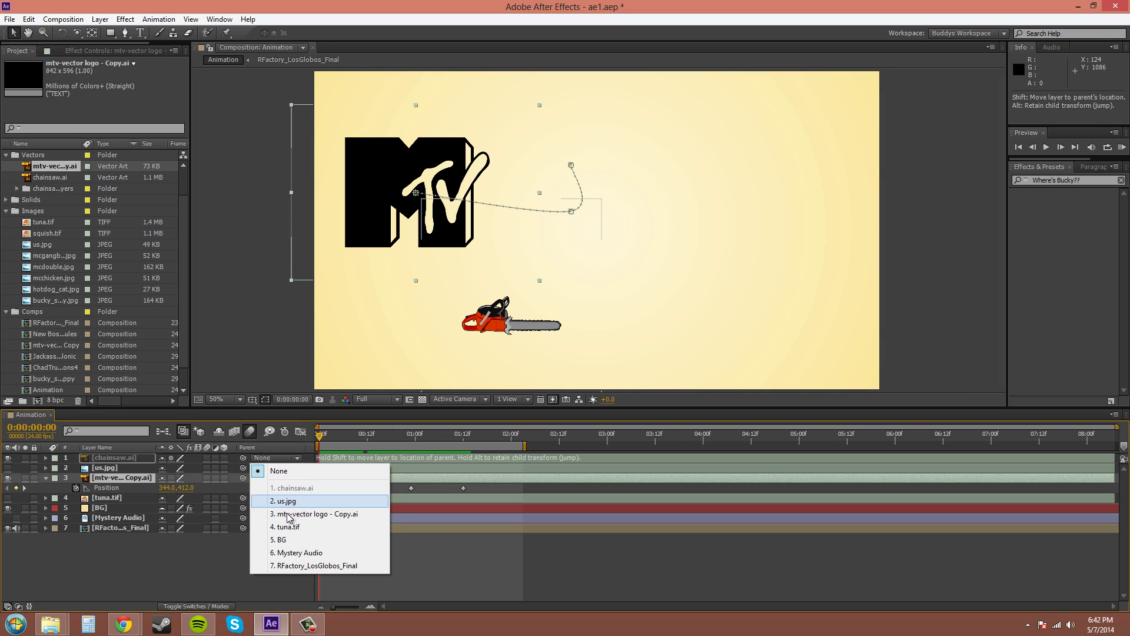
left_click(288, 516)
mouse_move(324, 435)
left_mouse_down()
mouse_move(462, 436)
mouse_move(443, 446)
mouse_move(318, 437)
left_mouse_up()
left_click(279, 459)
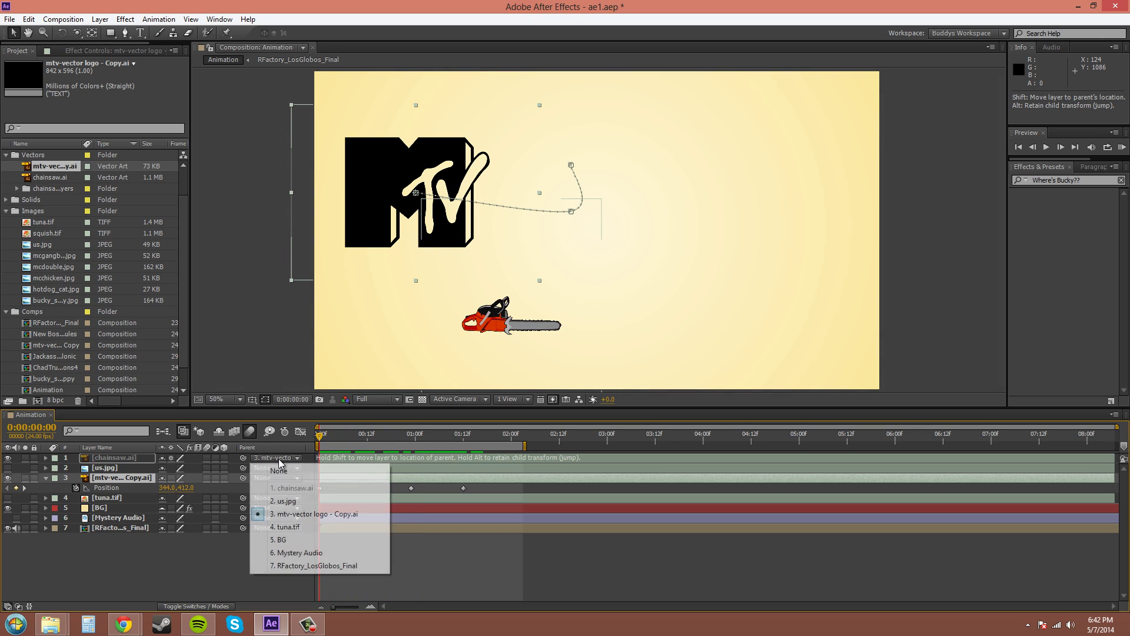
left_click(280, 471)
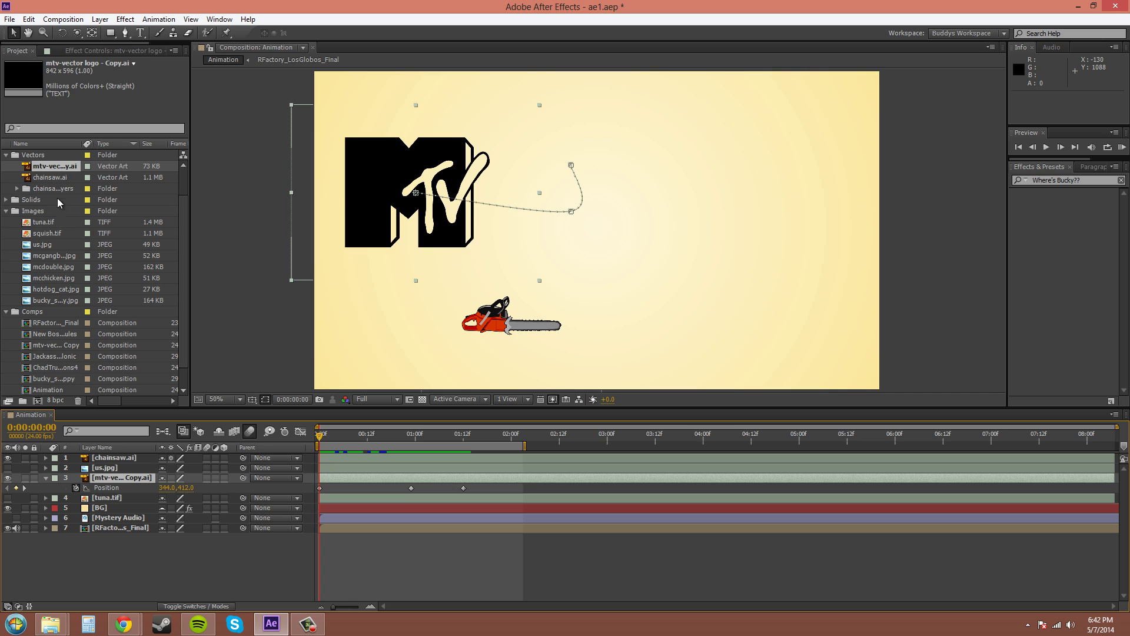
Swap the MTV logo layer's source to squish.tif and back to mtv-vector logo - Copy.ai.
left_click(50, 235)
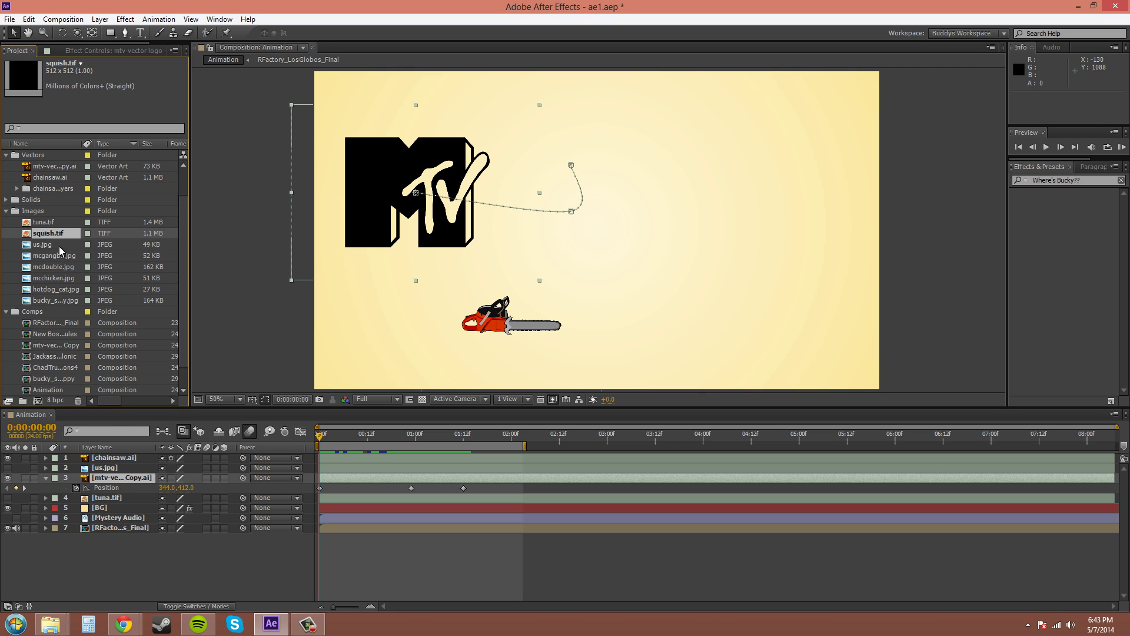
left_click_drag(49, 233, 618, 200)
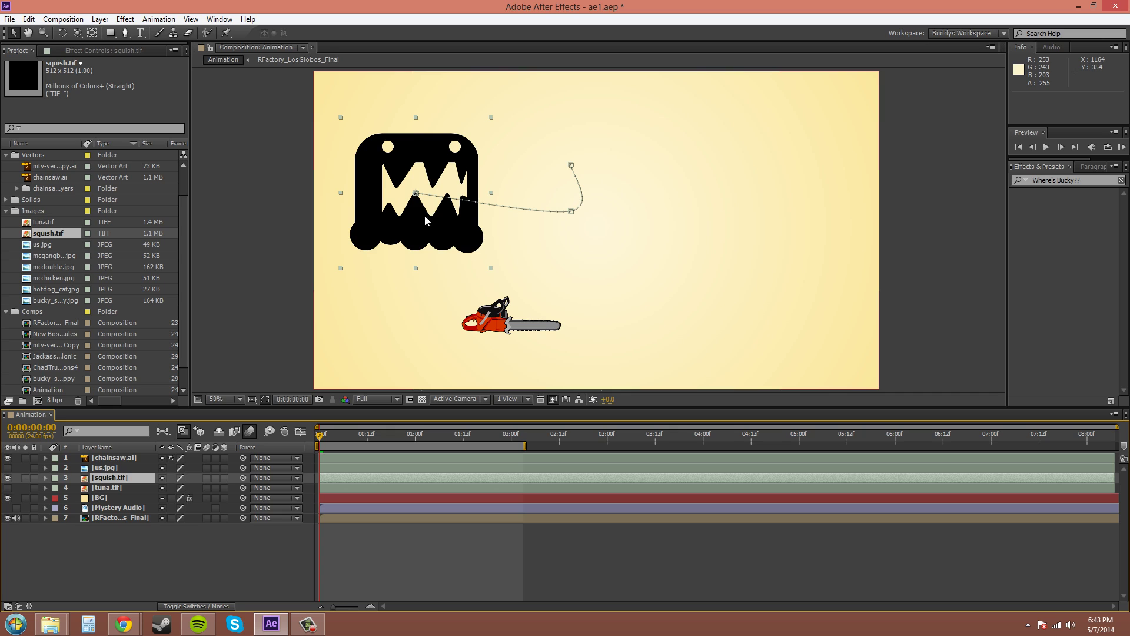
left_click_drag(50, 167, 743, 292)
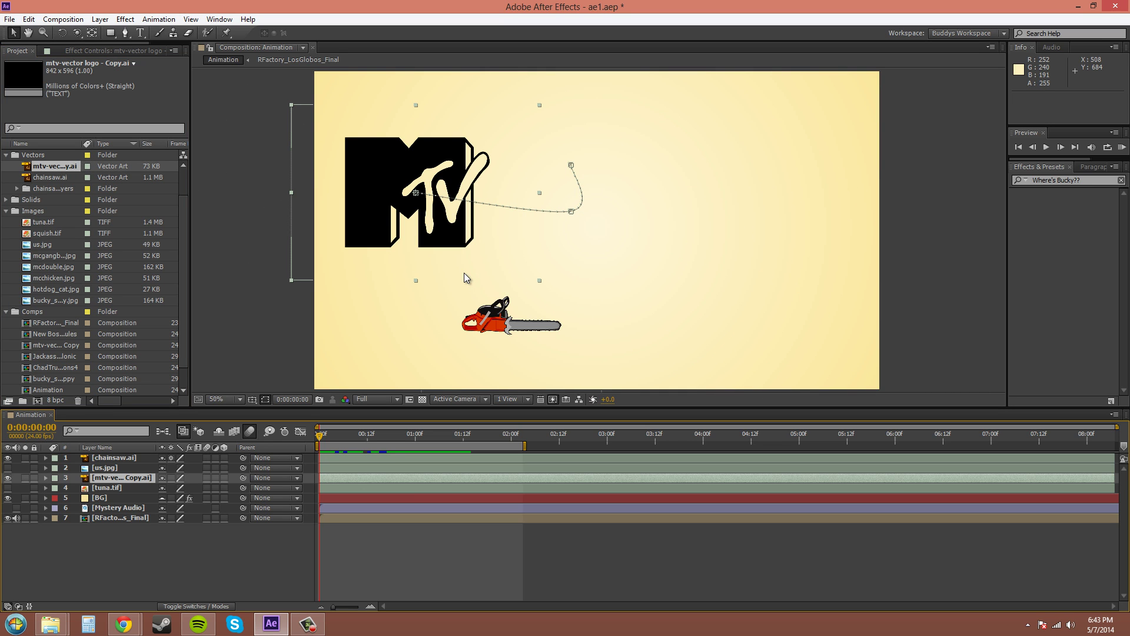